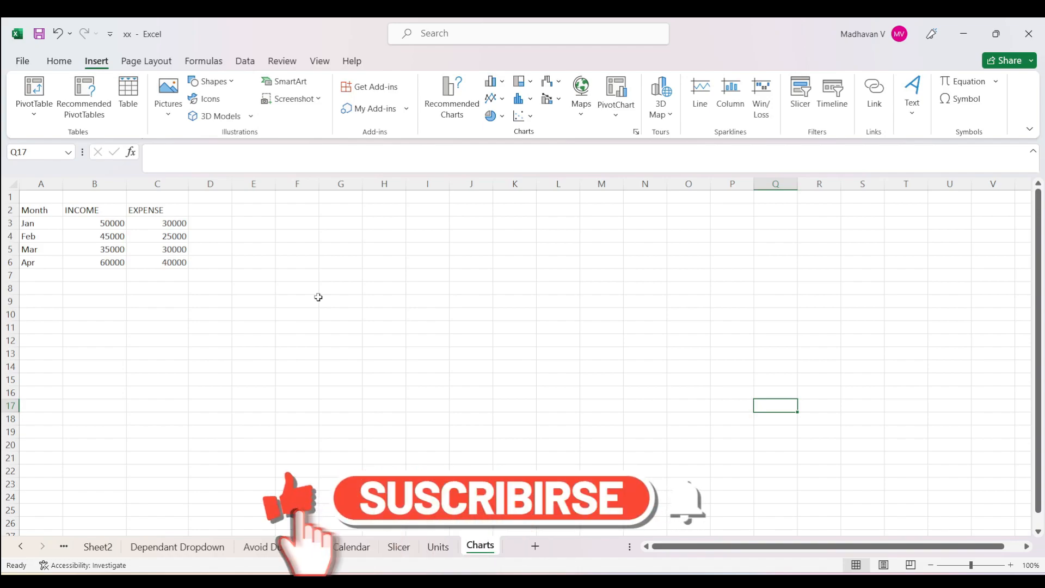
# Insert a clustered column chart of monthly income and expense from the data in A2:C6.
pyautogui.moveTo(37, 211); pyautogui.dragTo(163, 262)
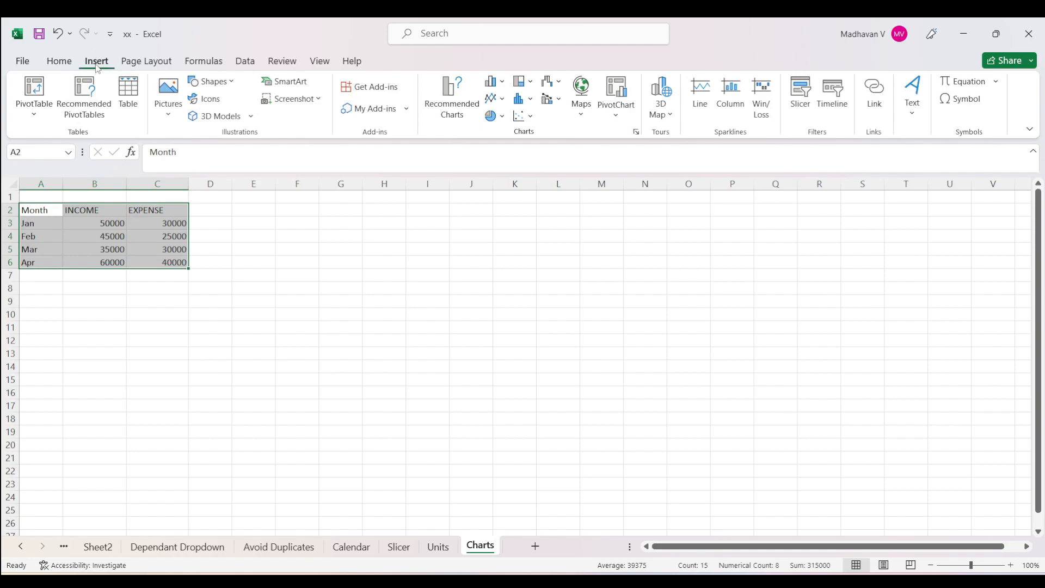
pyautogui.click(458, 115)
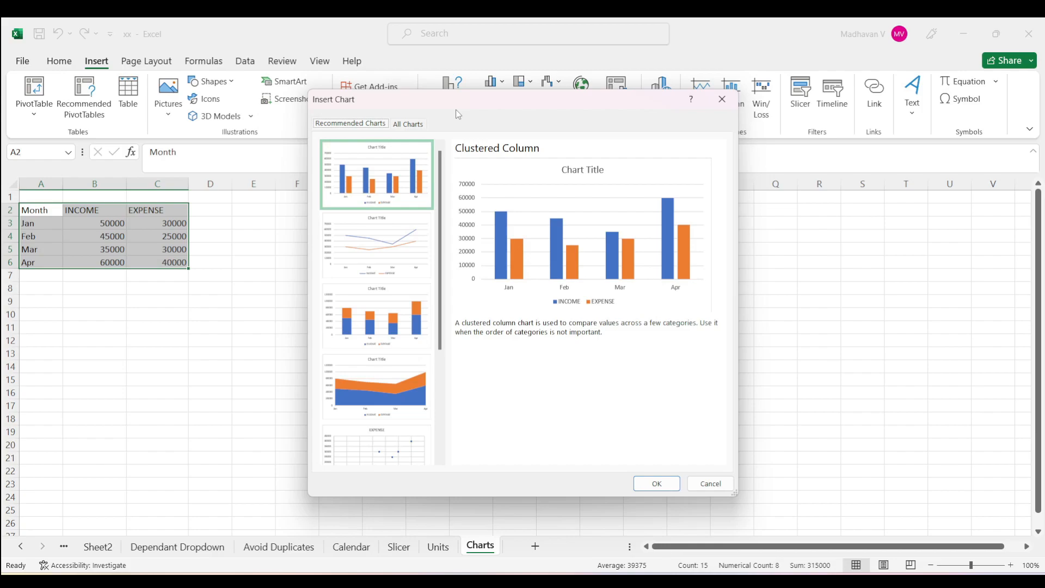
pyautogui.click(409, 127)
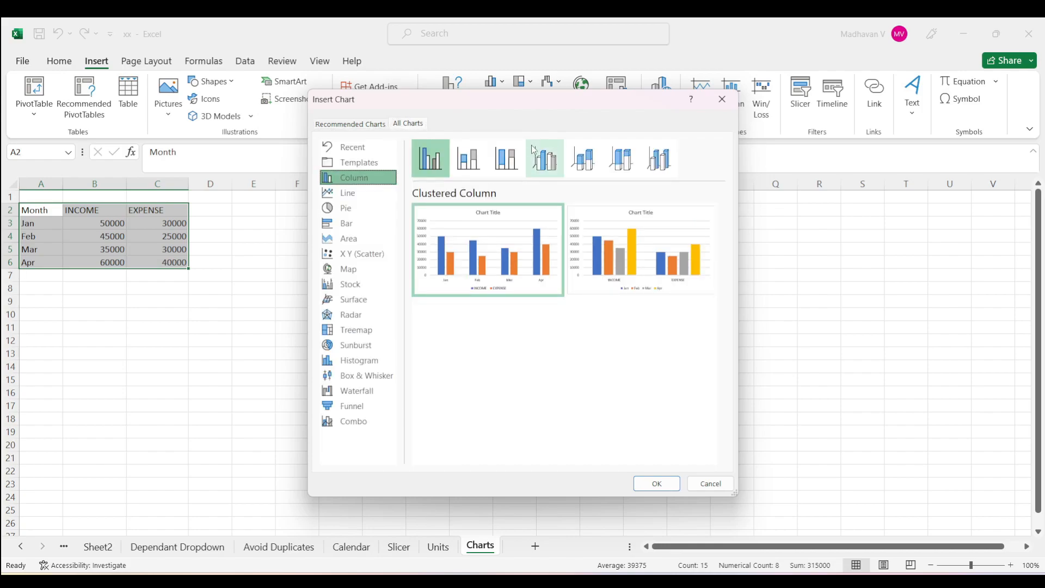
pyautogui.moveTo(505, 243)
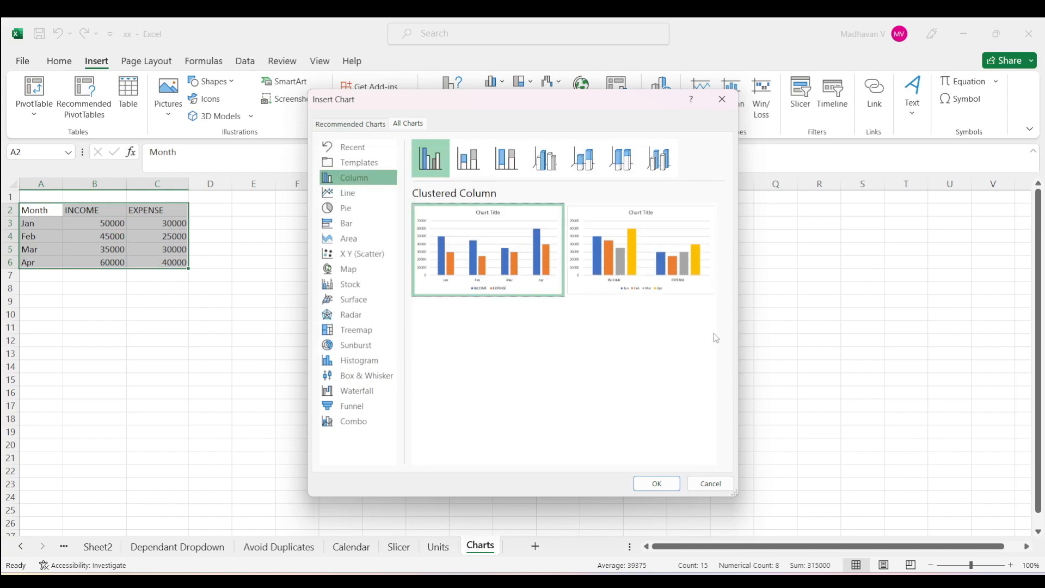
pyautogui.click(658, 484)
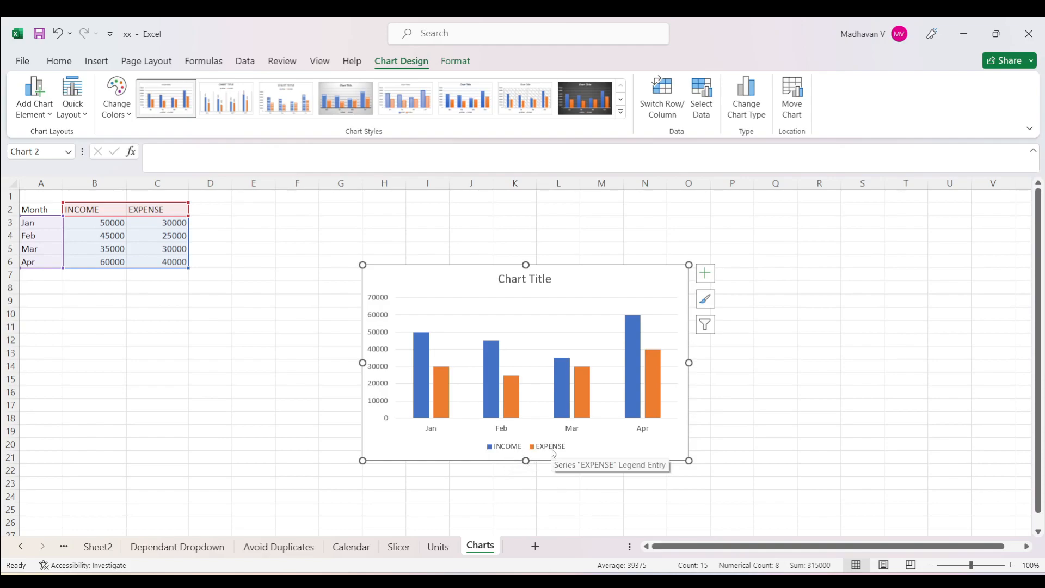
# Add data labels to the EXPENSE columns and the INCOME columns of the chart.
pyautogui.moveTo(426, 361)
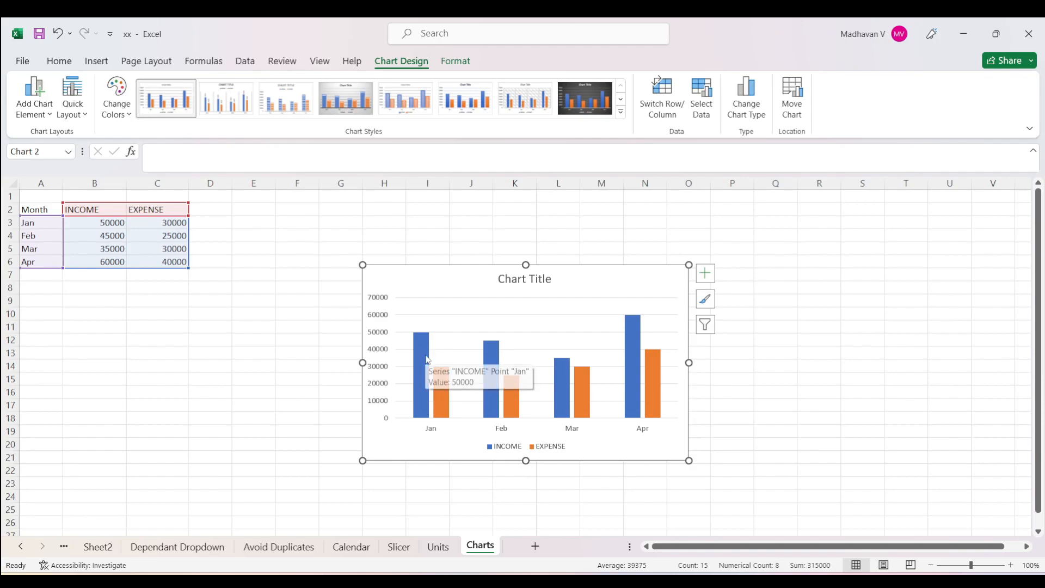
pyautogui.moveTo(439, 391)
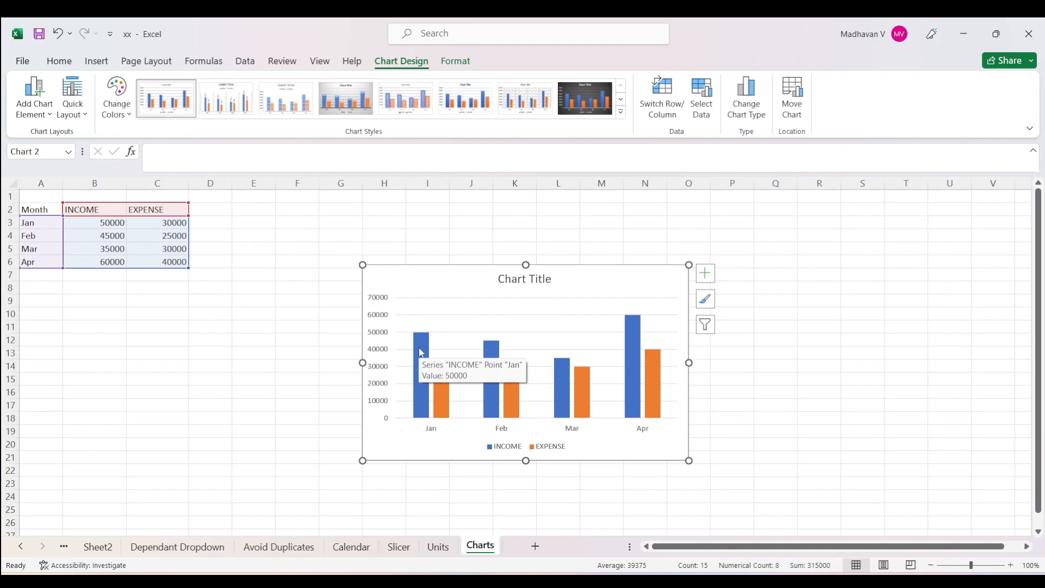
pyautogui.click(444, 384)
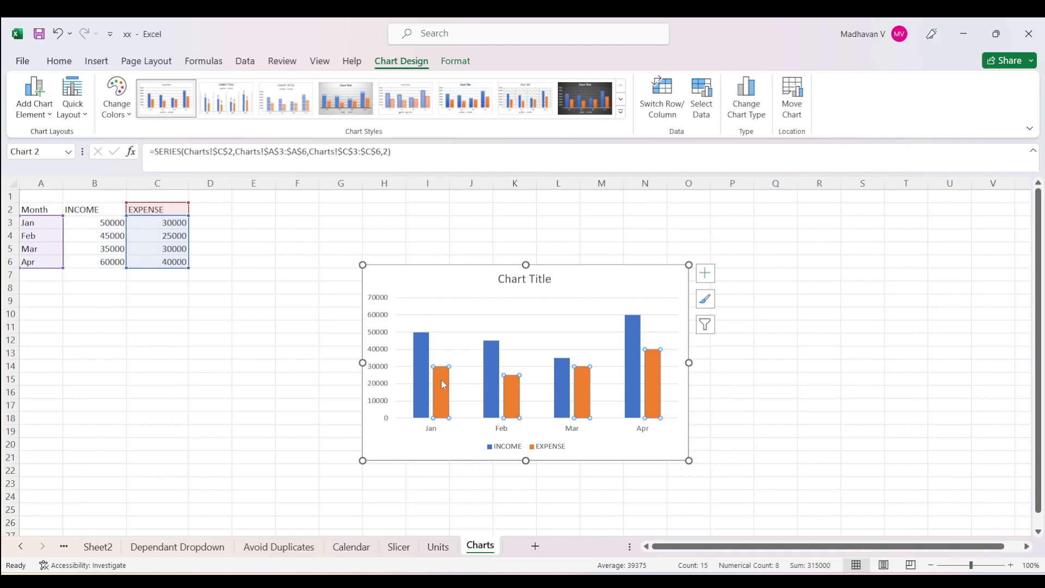
pyautogui.rightClick(444, 385)
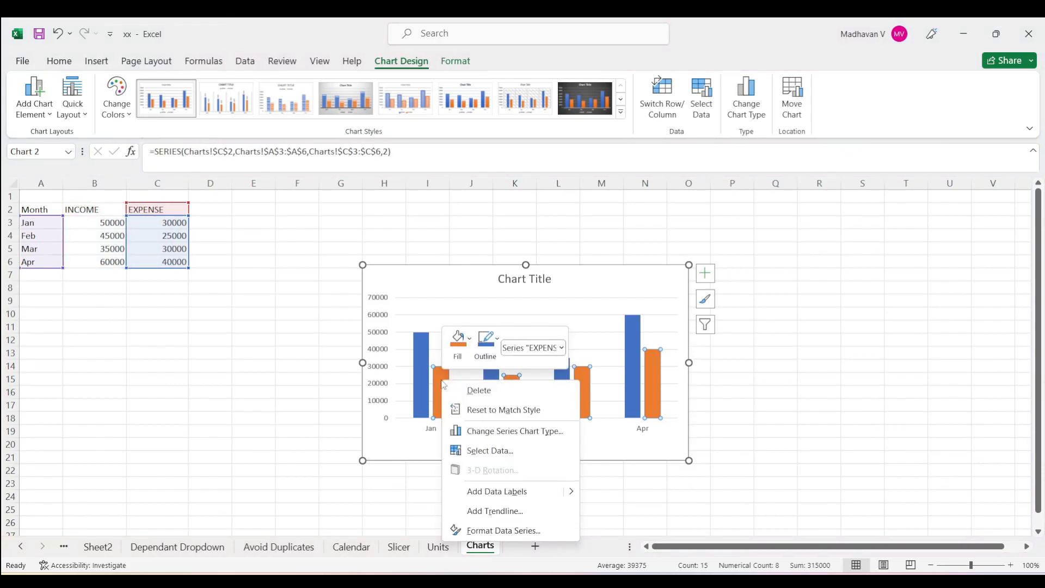
pyautogui.click(497, 492)
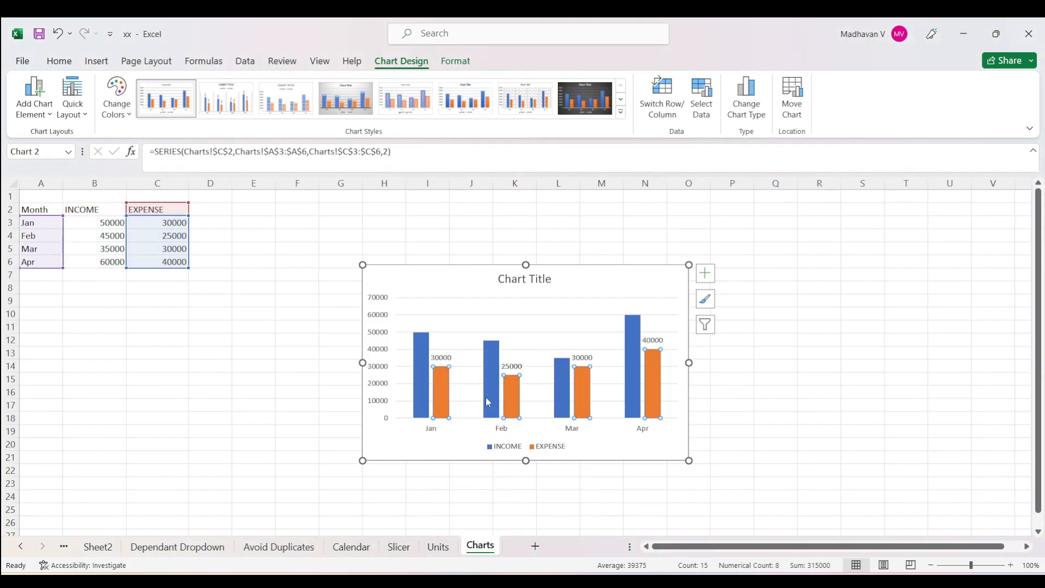
pyautogui.rightClick(631, 382)
pyautogui.click(675, 493)
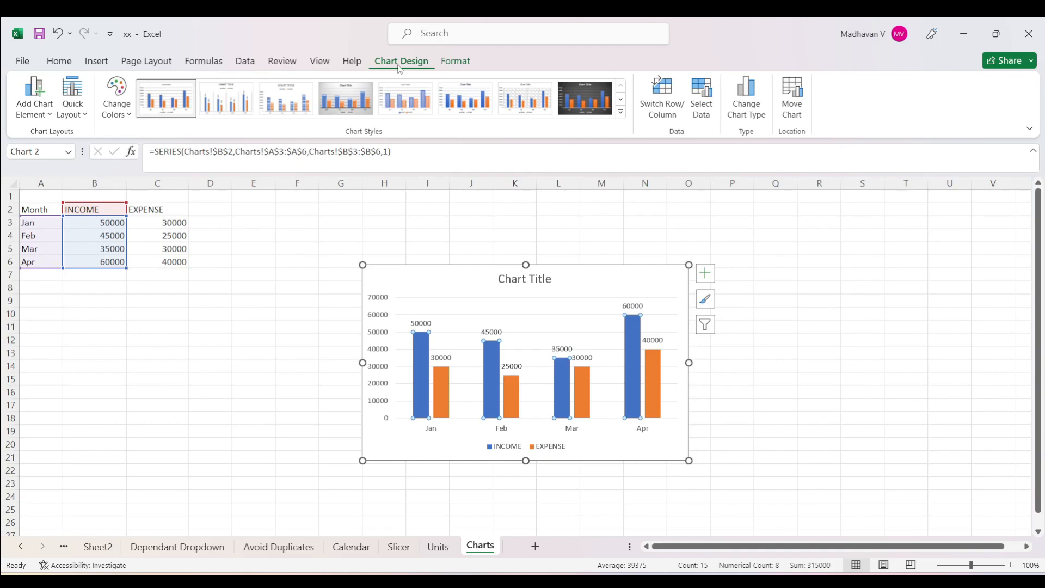
# Fill the INCOME columns with the standard green color.
pyautogui.click(623, 100)
pyautogui.click(621, 111)
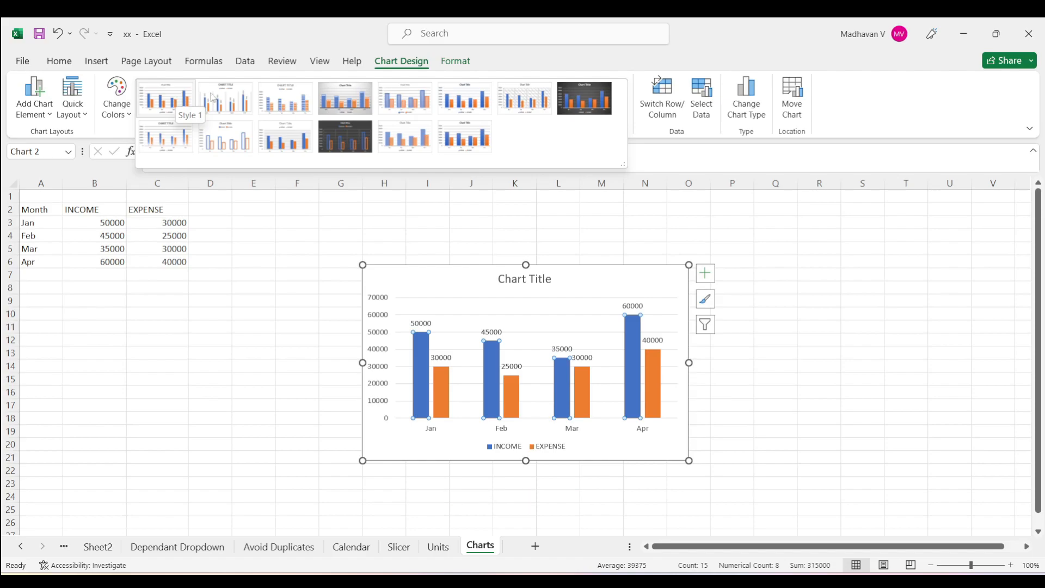
pyautogui.click(468, 62)
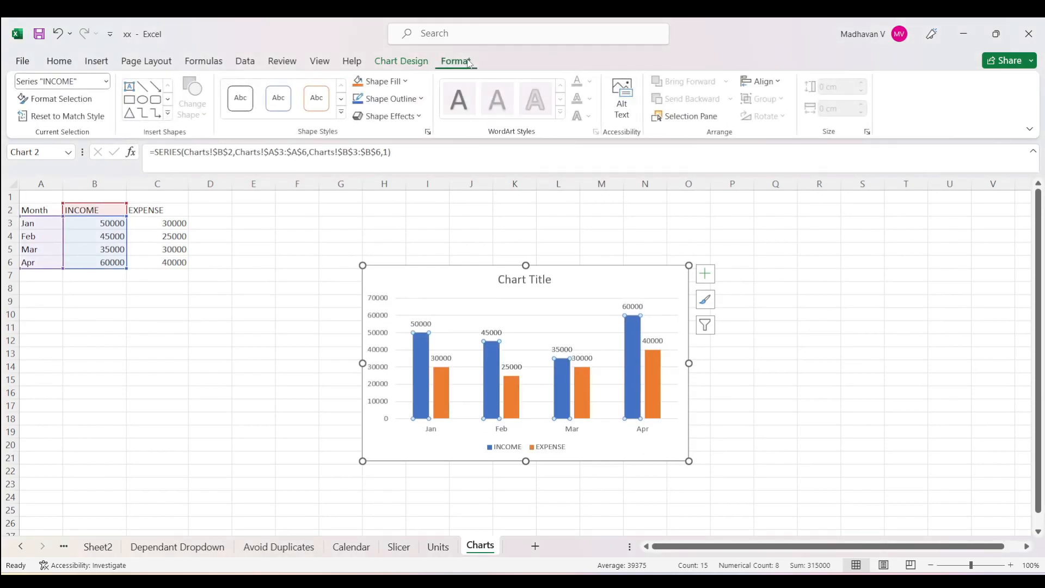
pyautogui.click(409, 84)
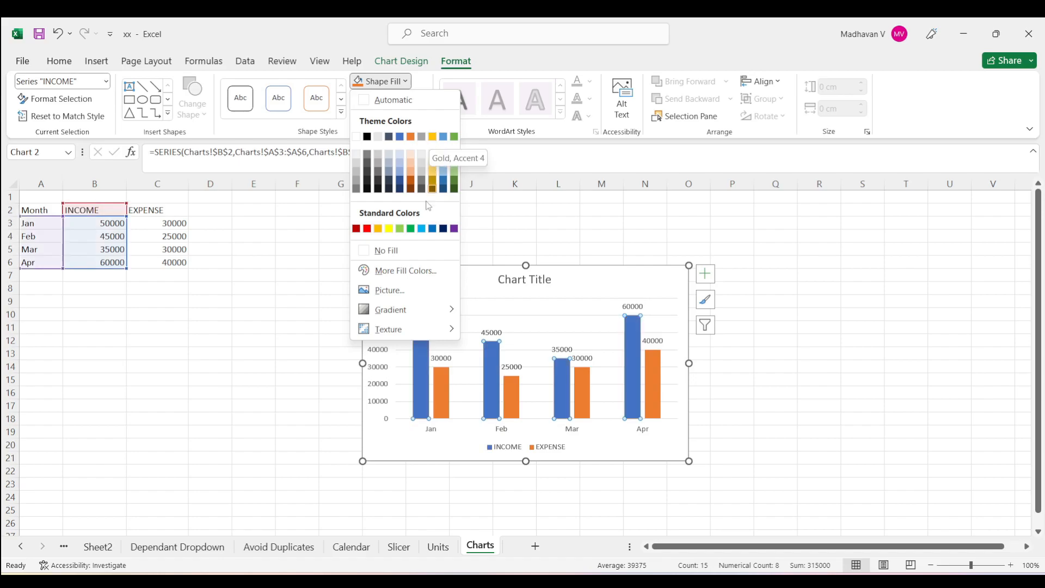
pyautogui.click(411, 229)
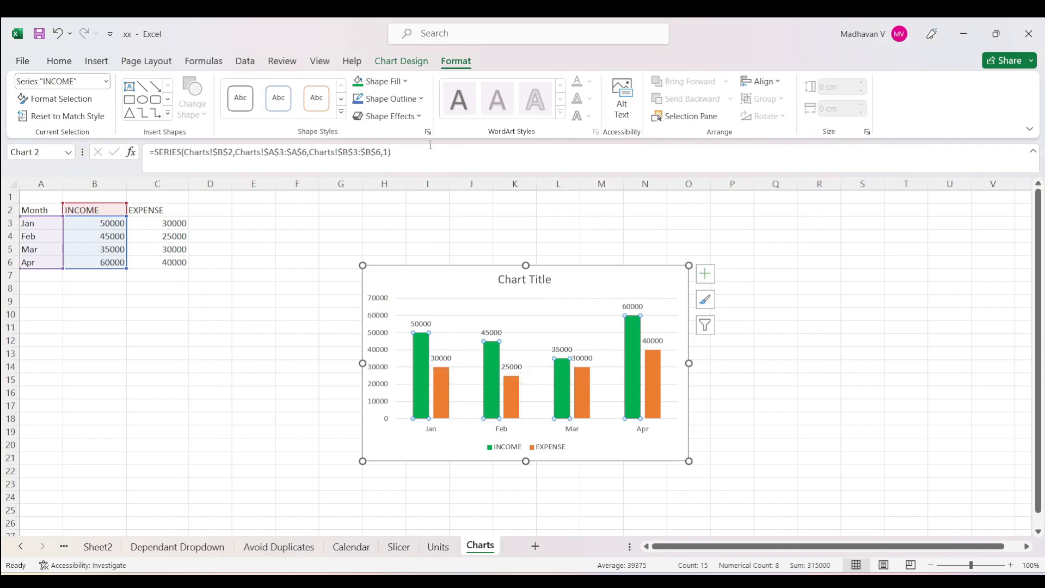
# Apply the third shape effect preset to the INCOME columns and the second preset to the EXPENSE columns.
pyautogui.click(420, 117)
pyautogui.moveTo(400, 143)
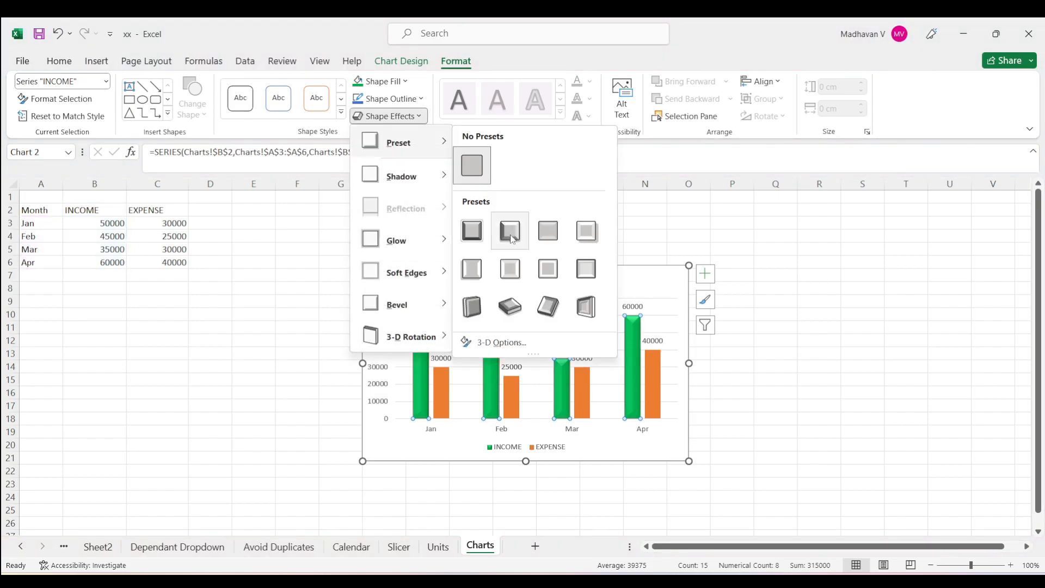
pyautogui.click(548, 235)
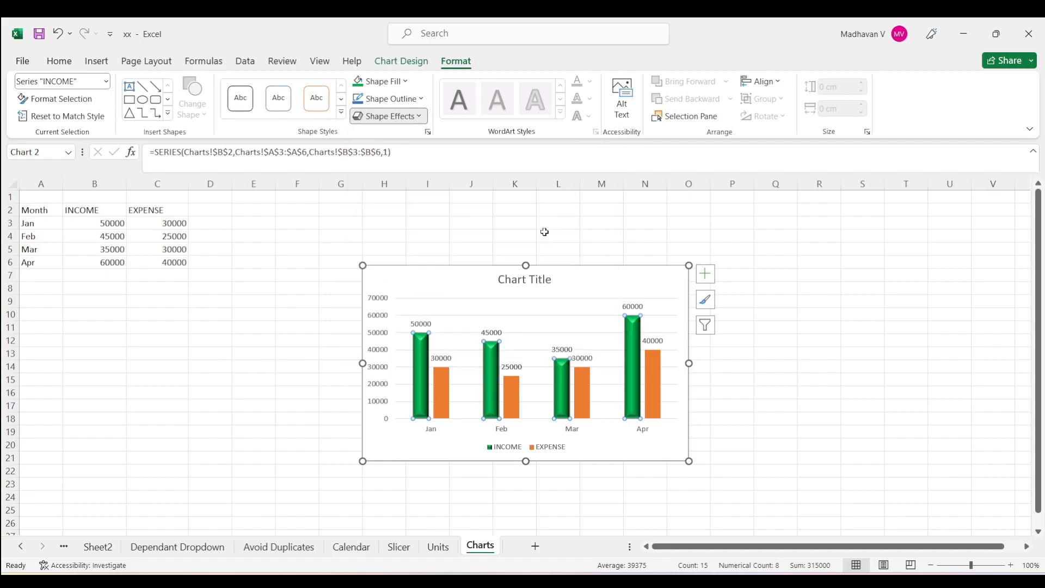
pyautogui.click(443, 393)
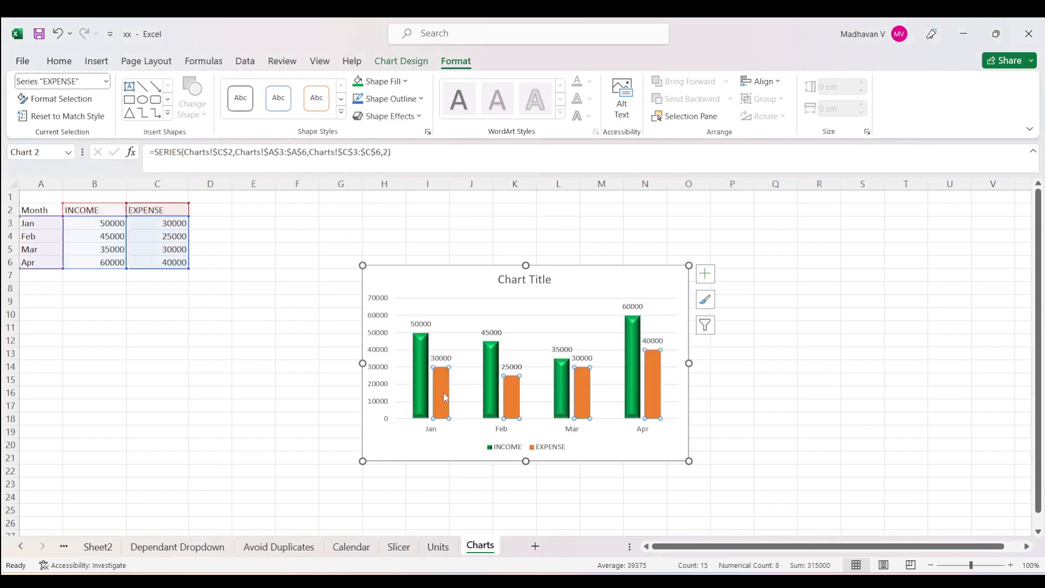
pyautogui.click(420, 116)
pyautogui.moveTo(432, 148)
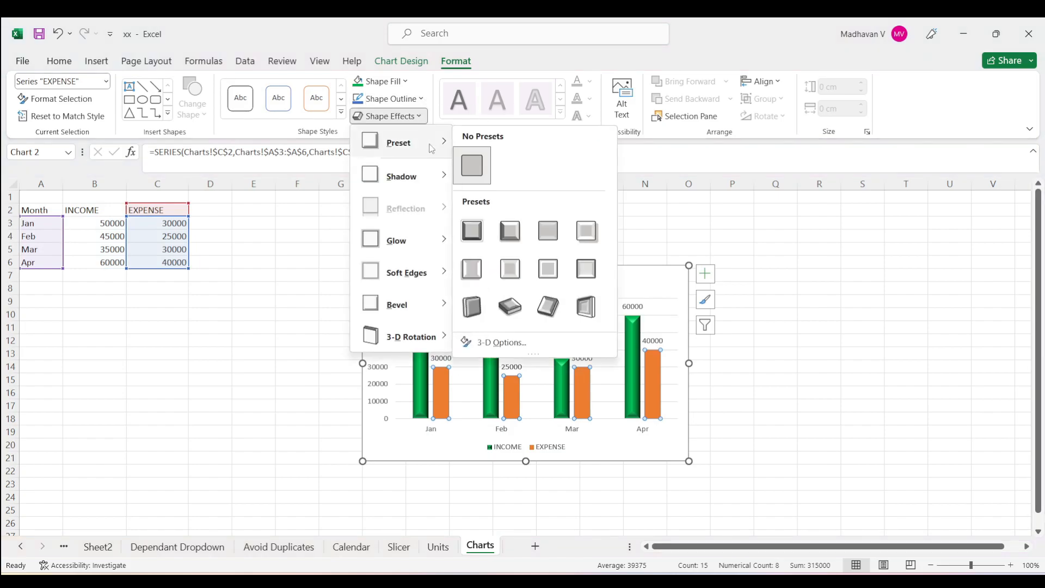
pyautogui.click(508, 225)
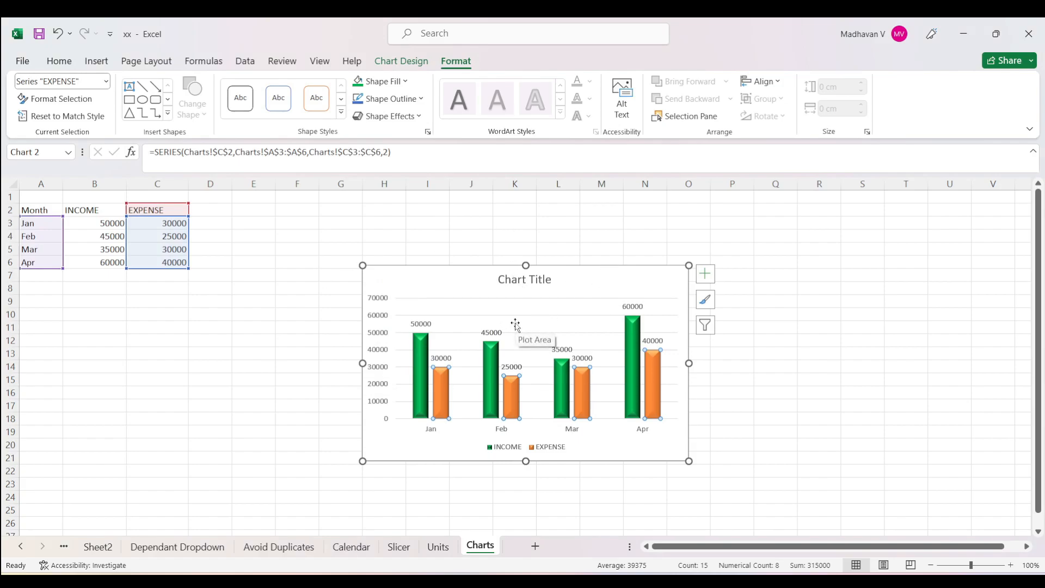
pyautogui.rightClick(537, 328)
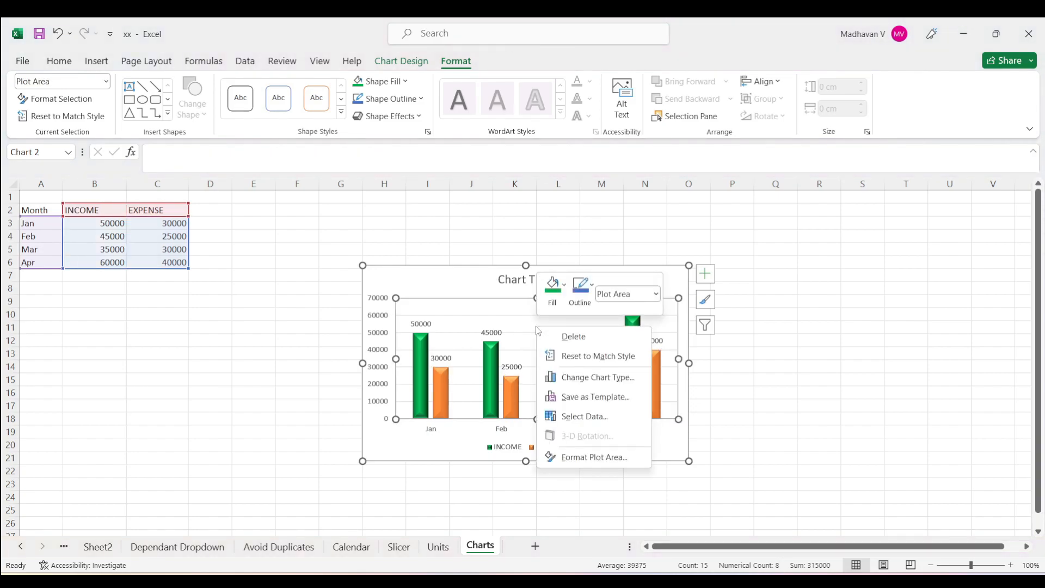
pyautogui.click(617, 379)
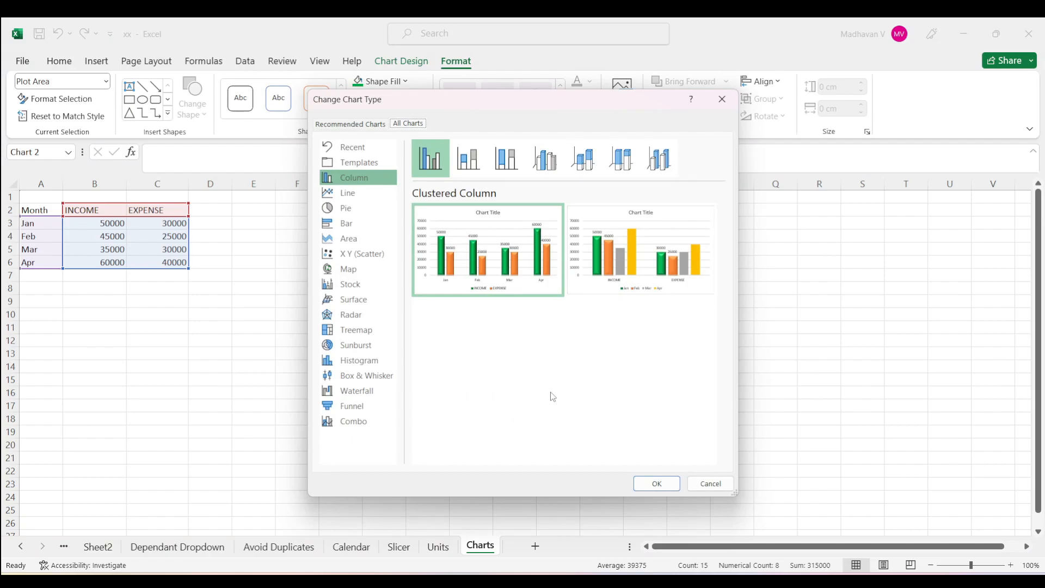
pyautogui.click(343, 208)
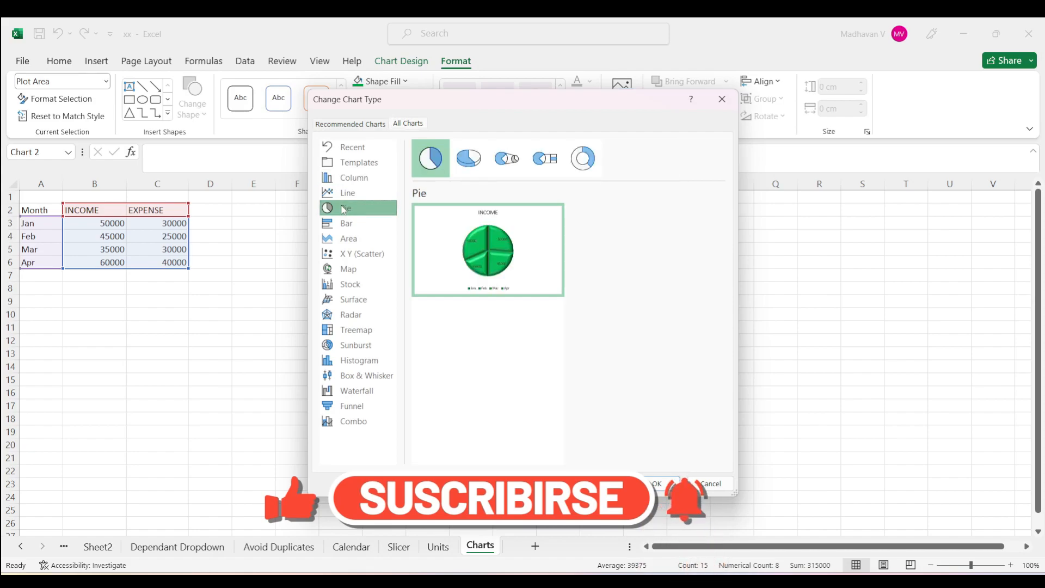
pyautogui.click(354, 179)
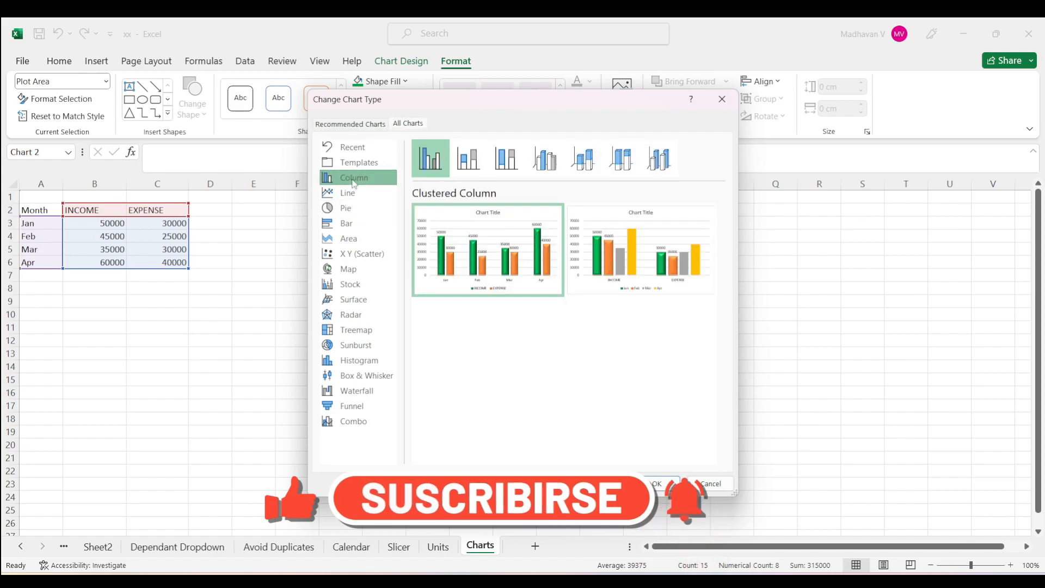
pyautogui.click(355, 226)
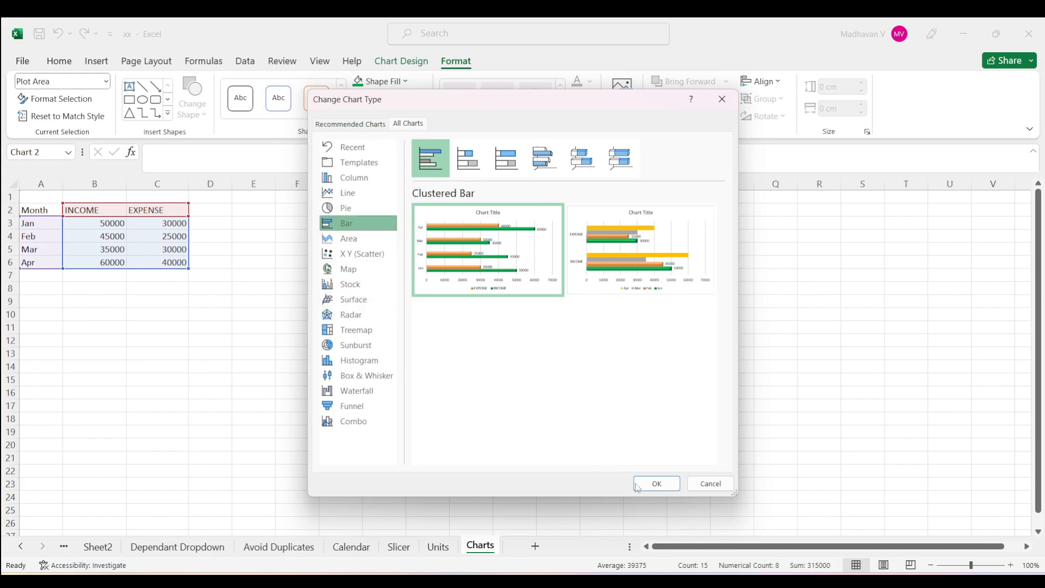
pyautogui.click(707, 484)
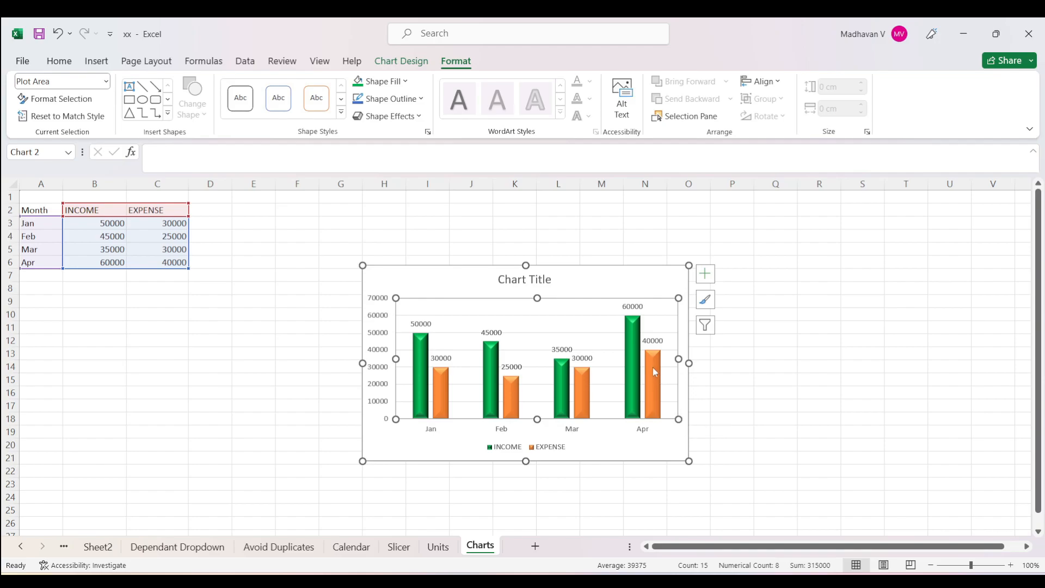
# Try picture or texture, gradient and solid fills on the chart area, and return its fill to Automatic.
pyautogui.rightClick(682, 333)
pyautogui.click(705, 534)
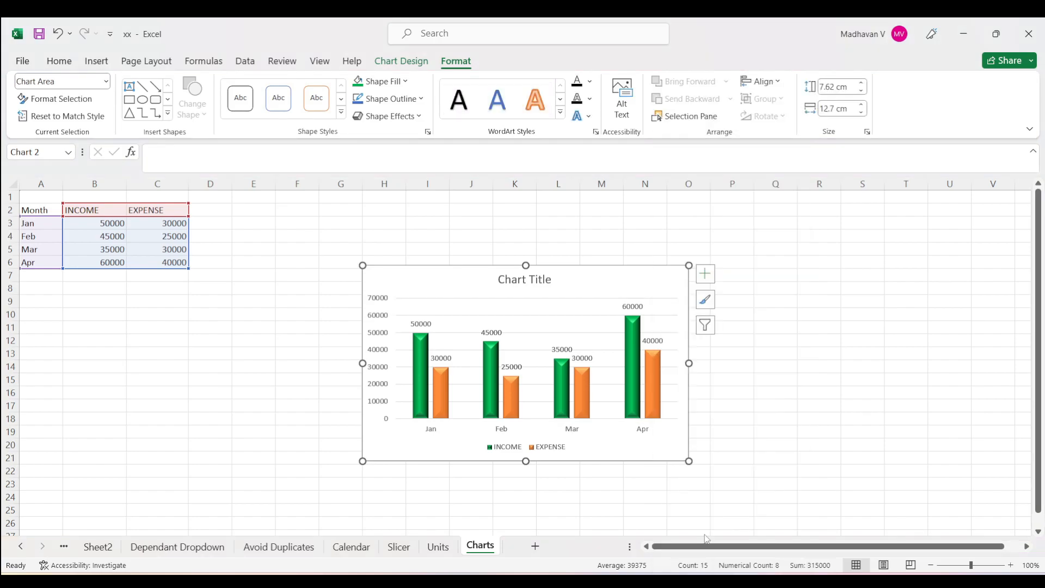
pyautogui.click(878, 270)
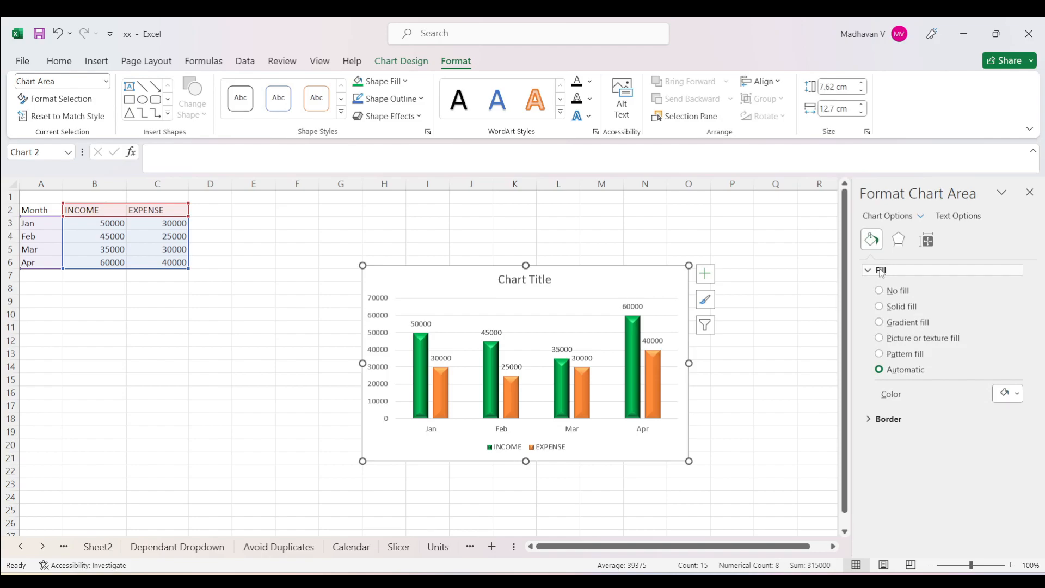
pyautogui.click(900, 340)
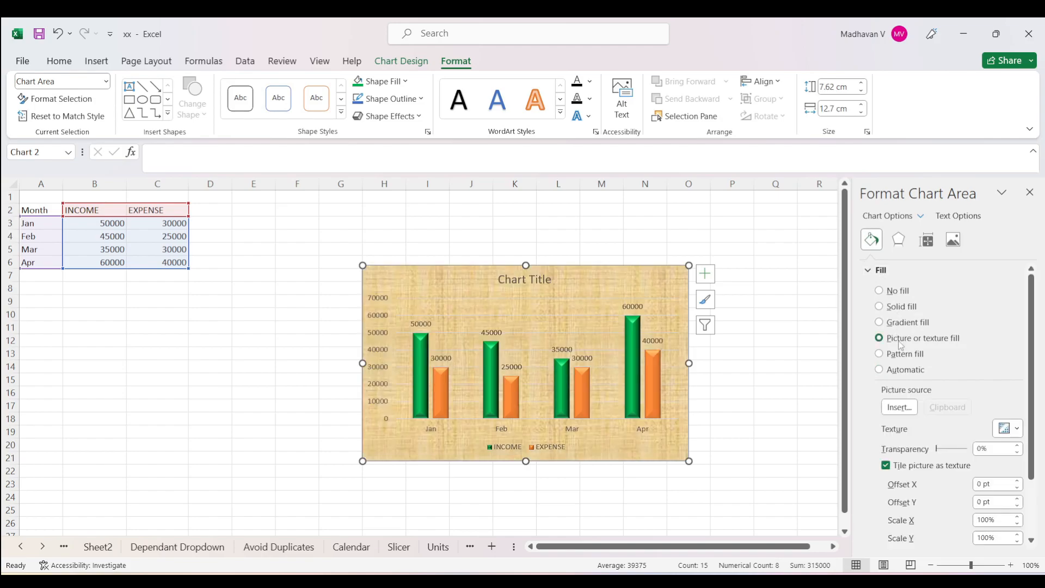
pyautogui.click(904, 324)
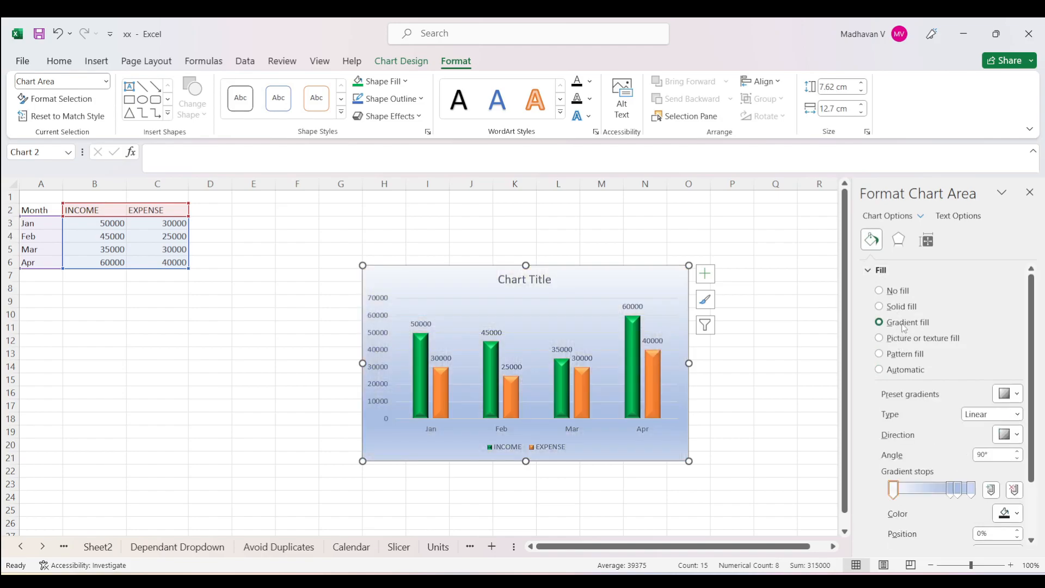
pyautogui.click(904, 308)
pyautogui.click(900, 370)
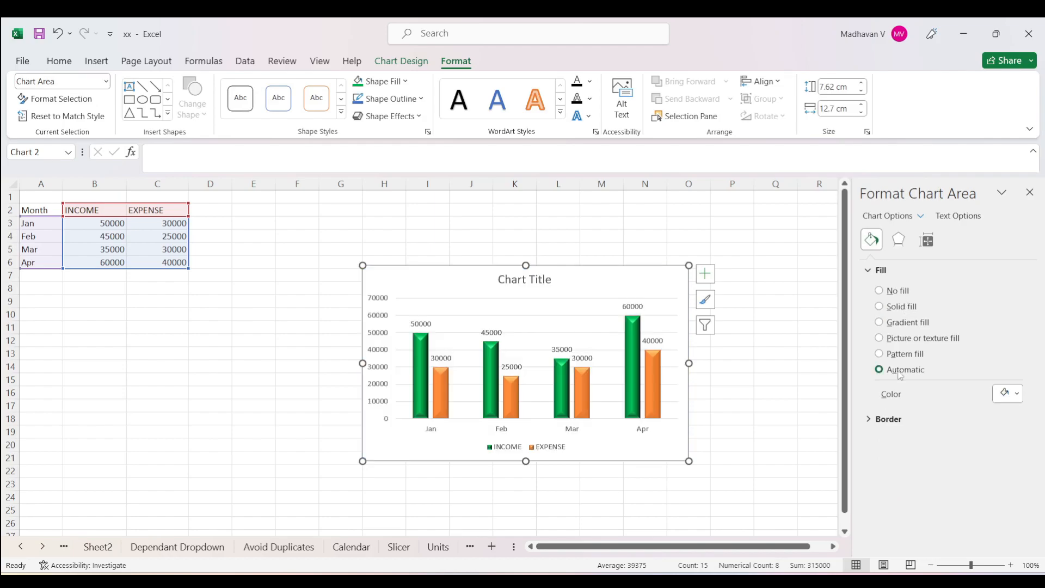
pyautogui.click(722, 367)
pyautogui.click(559, 310)
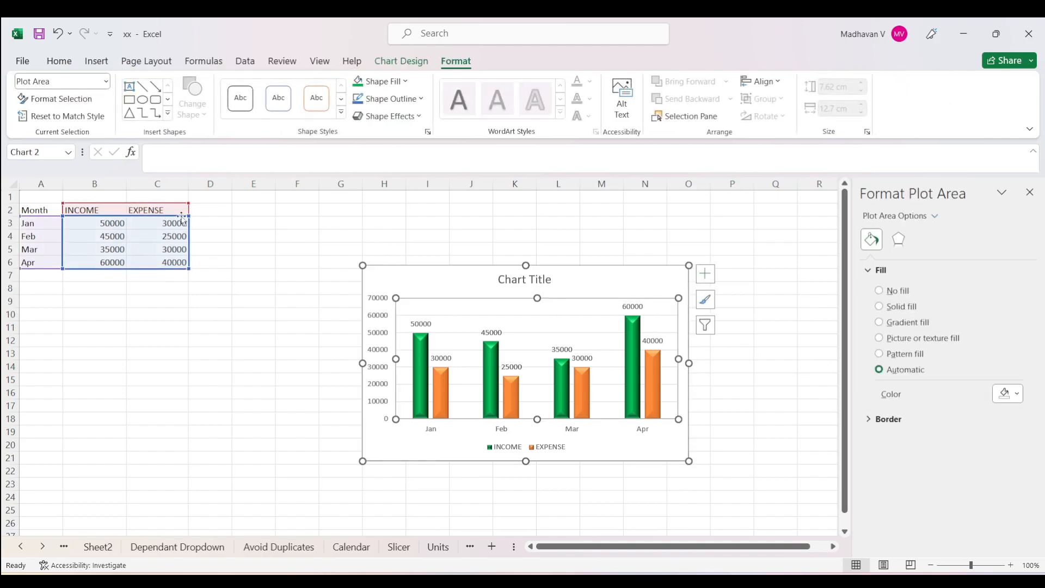
# Enter the header Diff in cell D2 and the formula =B3-C3 in cell D3.
pyautogui.click(216, 214)
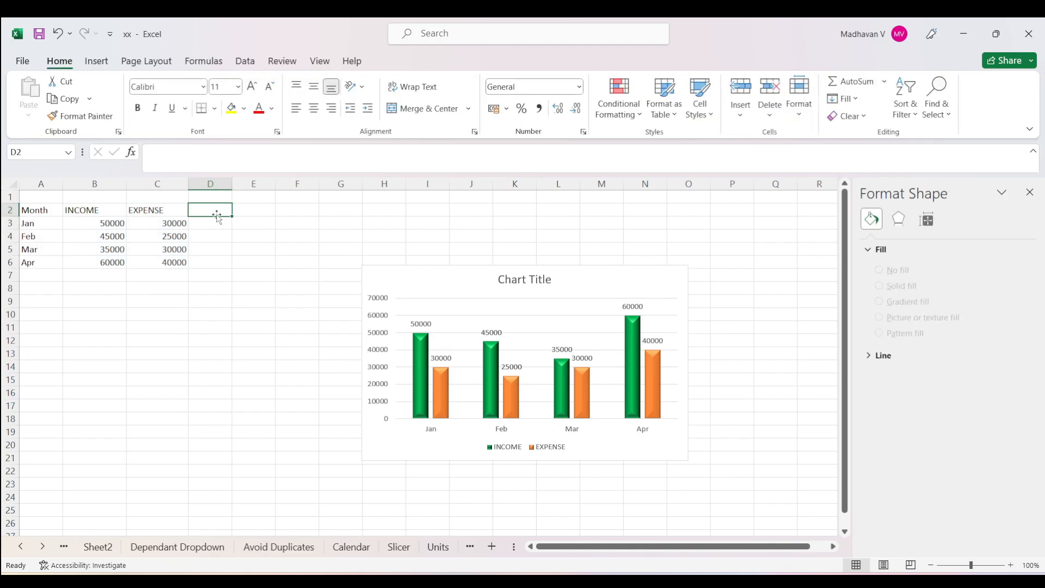
pyautogui.write('Diff')
pyautogui.press('Return')
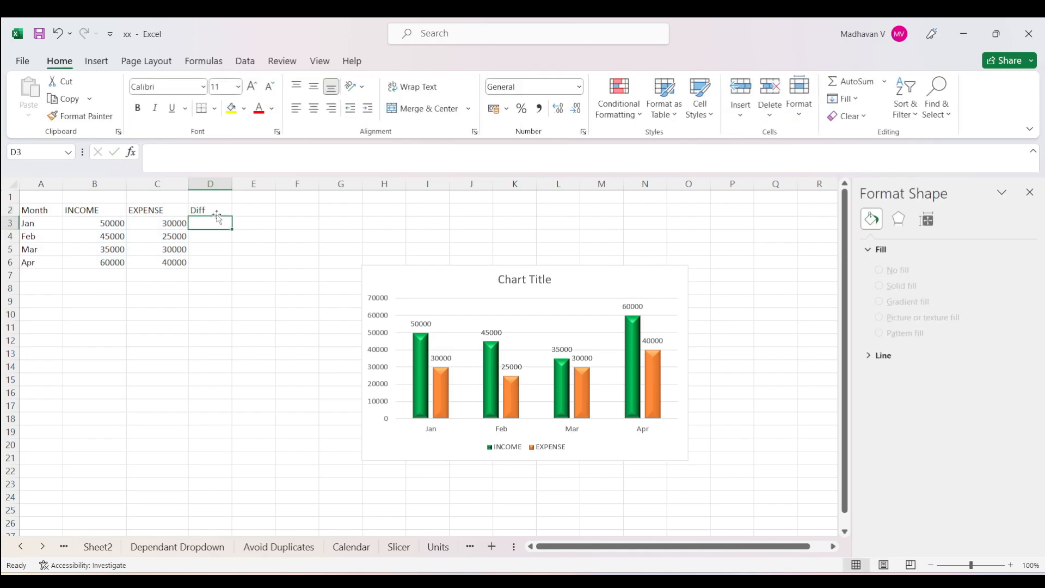
pyautogui.write('=')
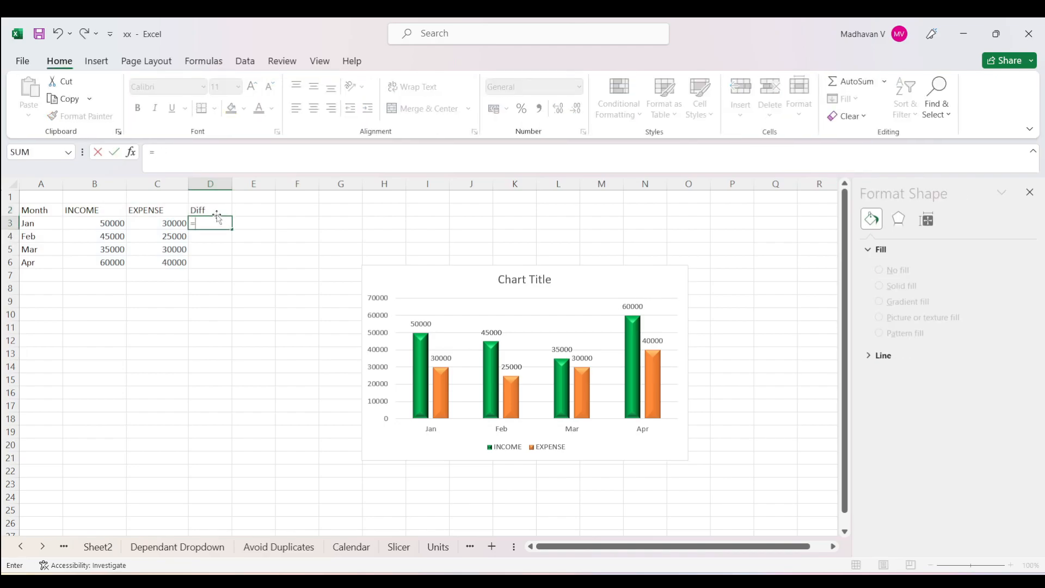
pyautogui.press('Left')
pyautogui.press('Left')
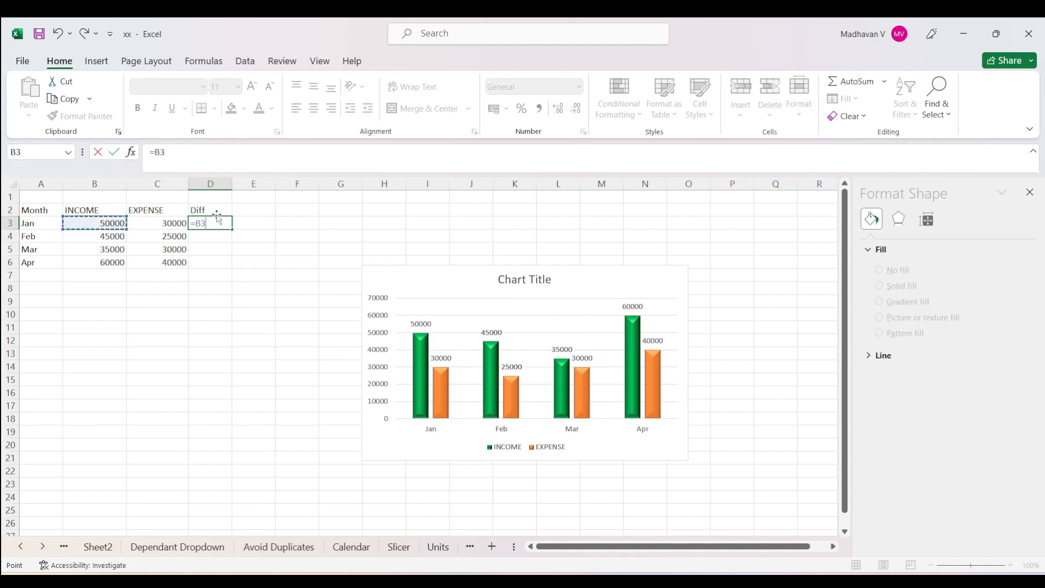
pyautogui.write('-')
pyautogui.press('Left')
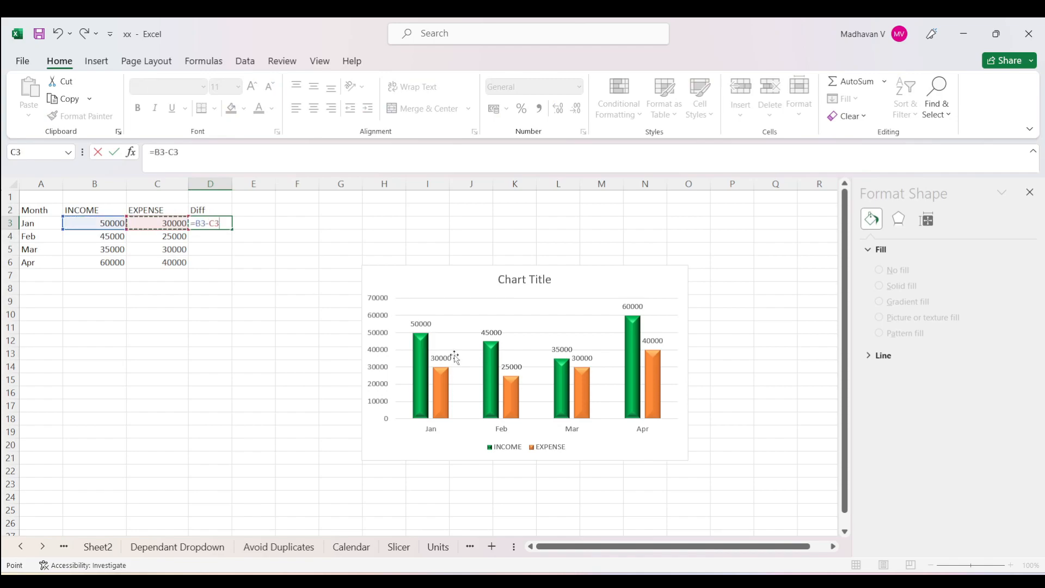
pyautogui.press('Return')
# Rename the header in D2 as Savings and fill the D3 formula down to D6.
pyautogui.click(223, 209)
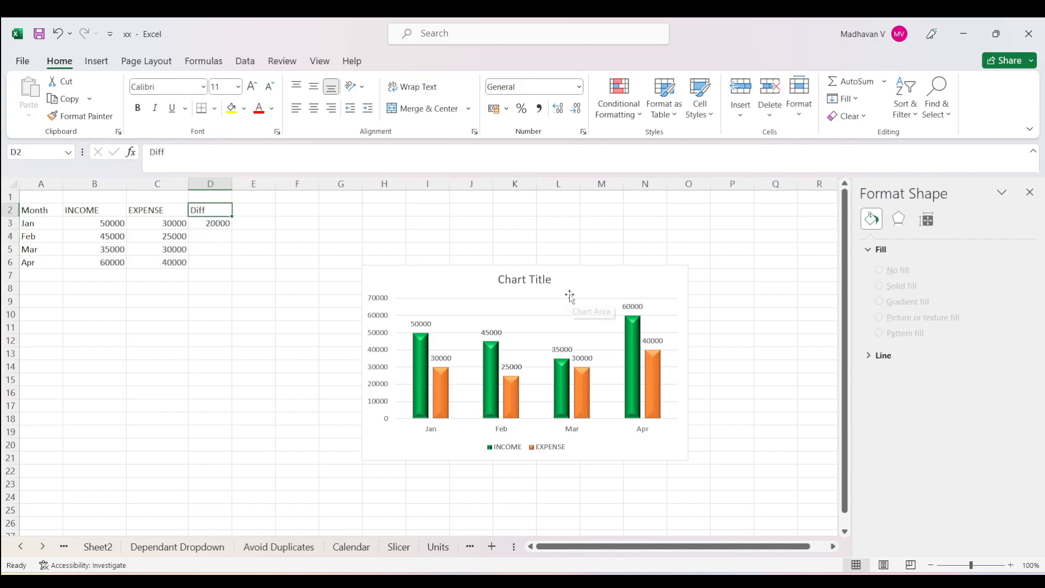
pyautogui.write('Savings')
pyautogui.press('Return')
pyautogui.doubleClick(233, 230)
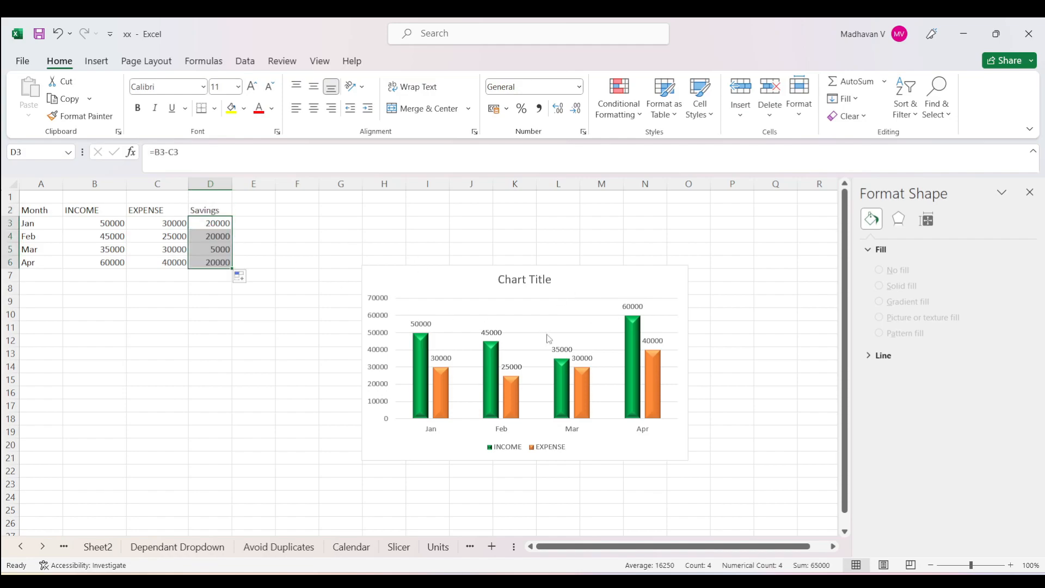
# Add a new data series to the chart's data source and take its name from cell D2.
pyautogui.click(552, 315)
pyautogui.rightClick(552, 314)
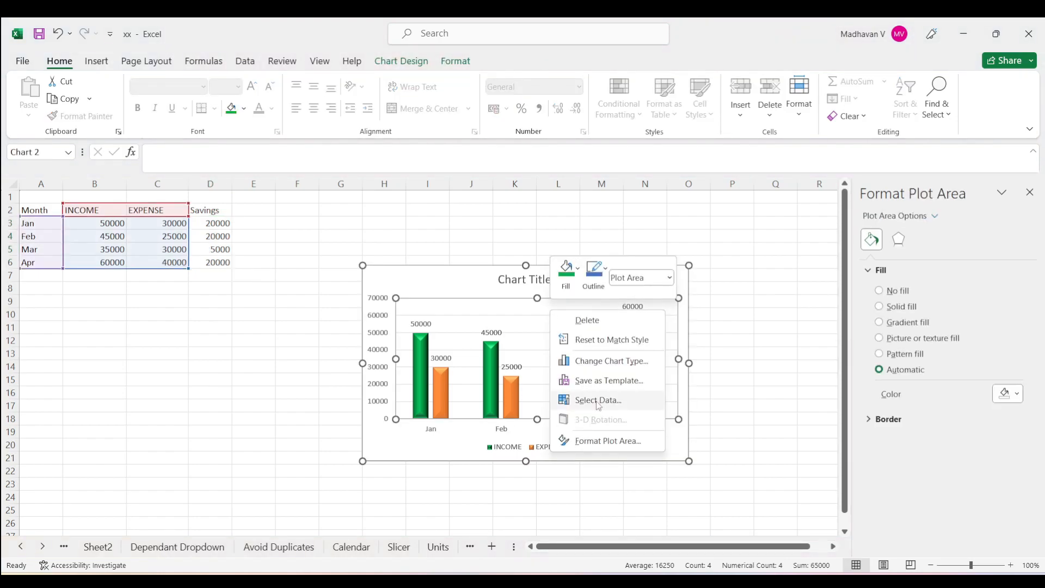
pyautogui.click(598, 400)
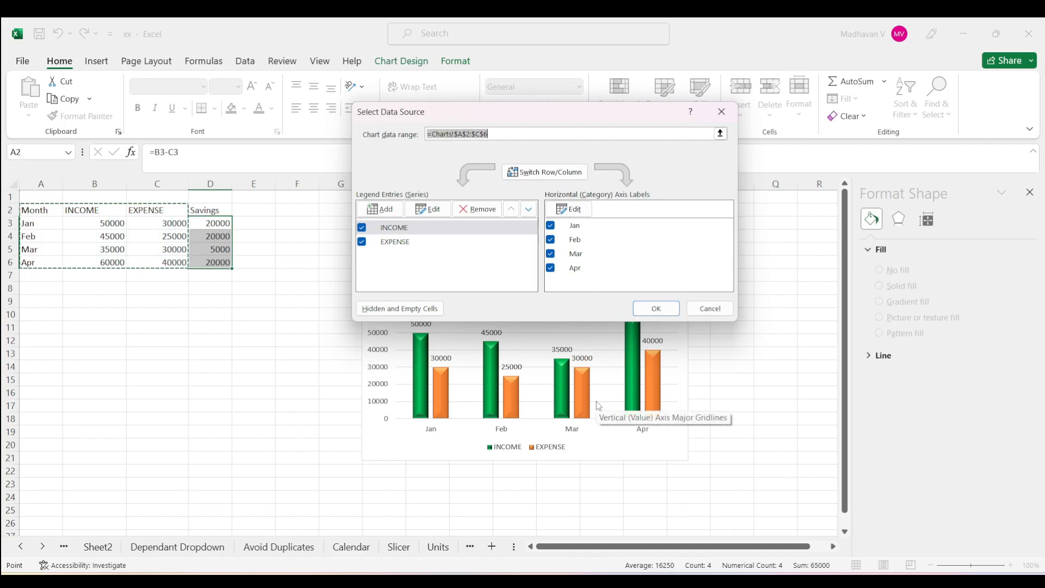
pyautogui.click(394, 215)
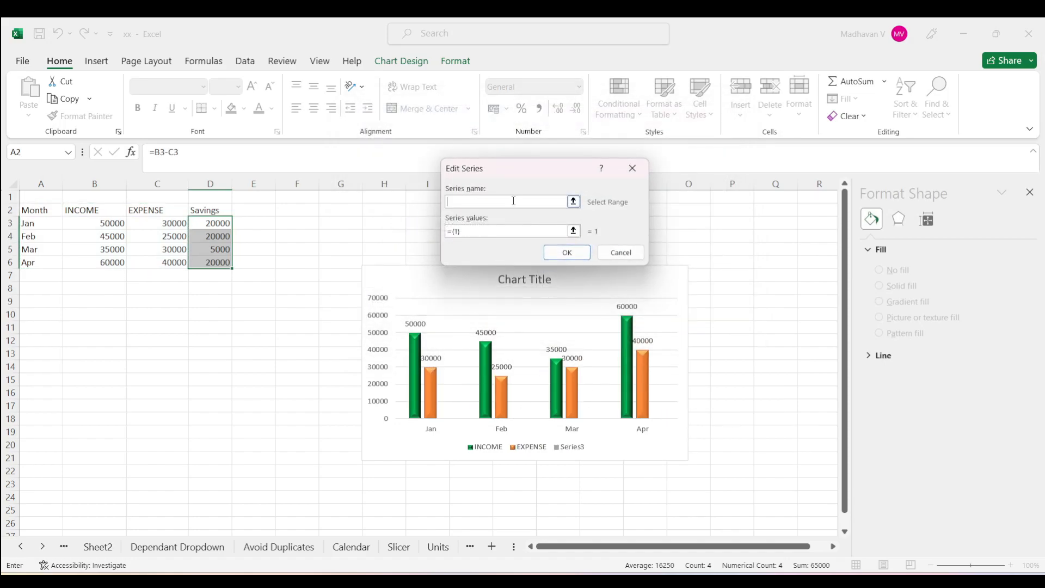
pyautogui.click(224, 212)
# Set the new series' values to =Charts!$D$3:$D$6 and accept the series.
pyautogui.click(492, 233)
pyautogui.write('+')
pyautogui.moveTo(210, 223); pyautogui.dragTo(216, 264)
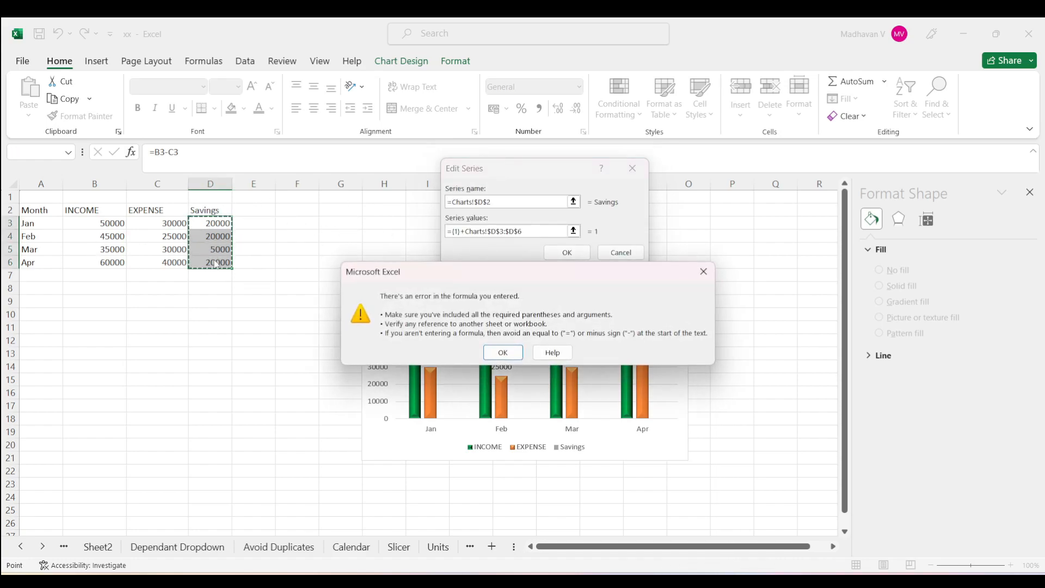
pyautogui.click(566, 254)
pyautogui.press('Return')
pyautogui.press('BackSpace')
pyautogui.write('=Charts!$D$3:$D$6')
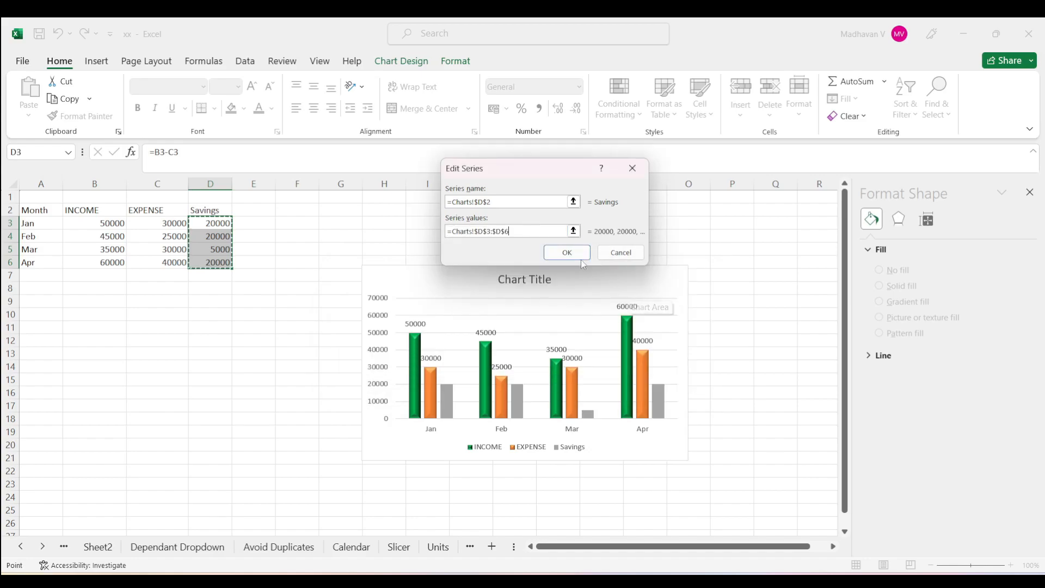
pyautogui.click(567, 252)
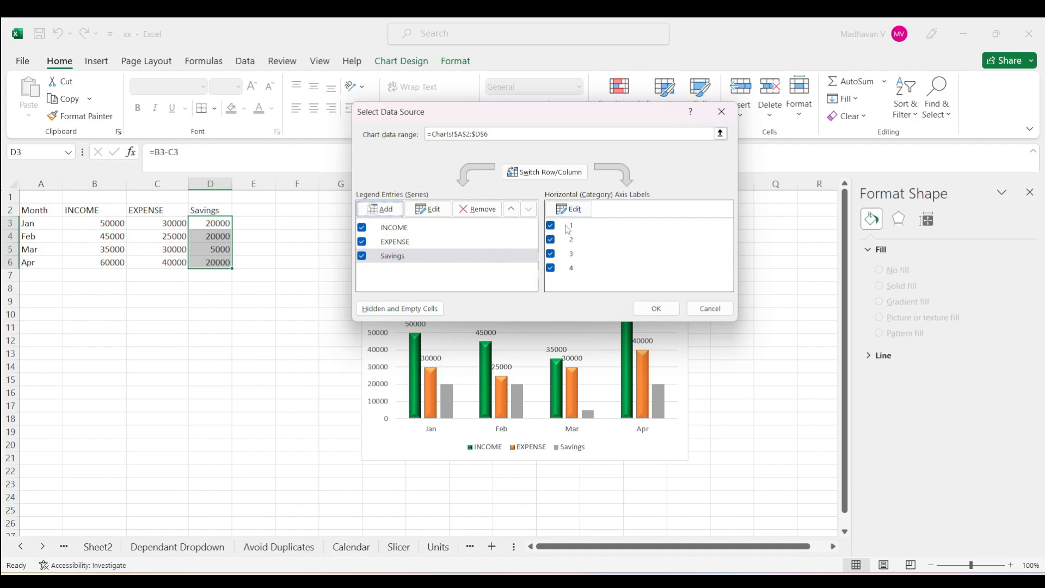
# Set the horizontal axis labels to the month names in A3:A6 and apply the data source changes.
pyautogui.click(571, 209)
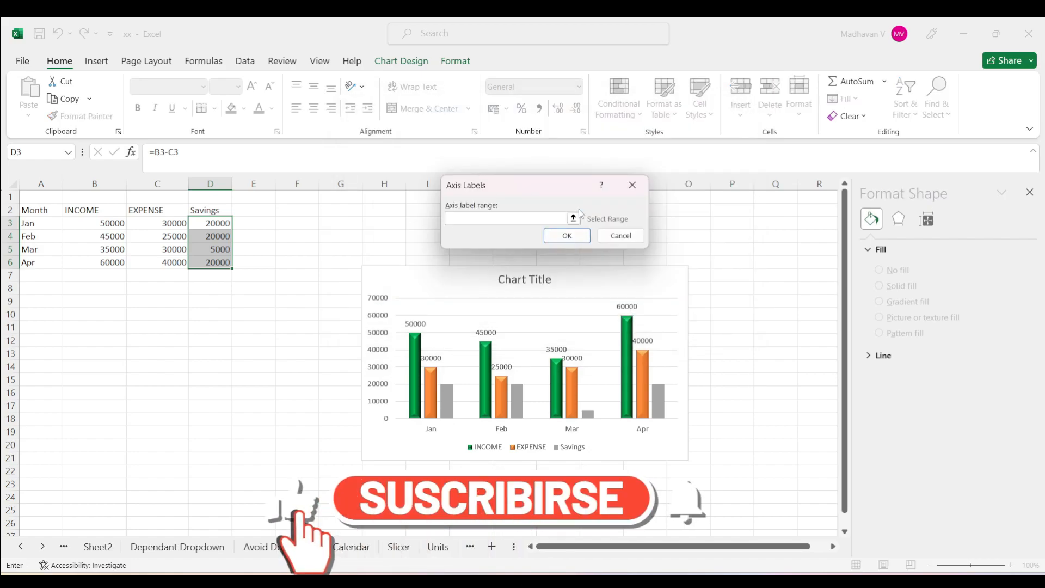
pyautogui.click(567, 235)
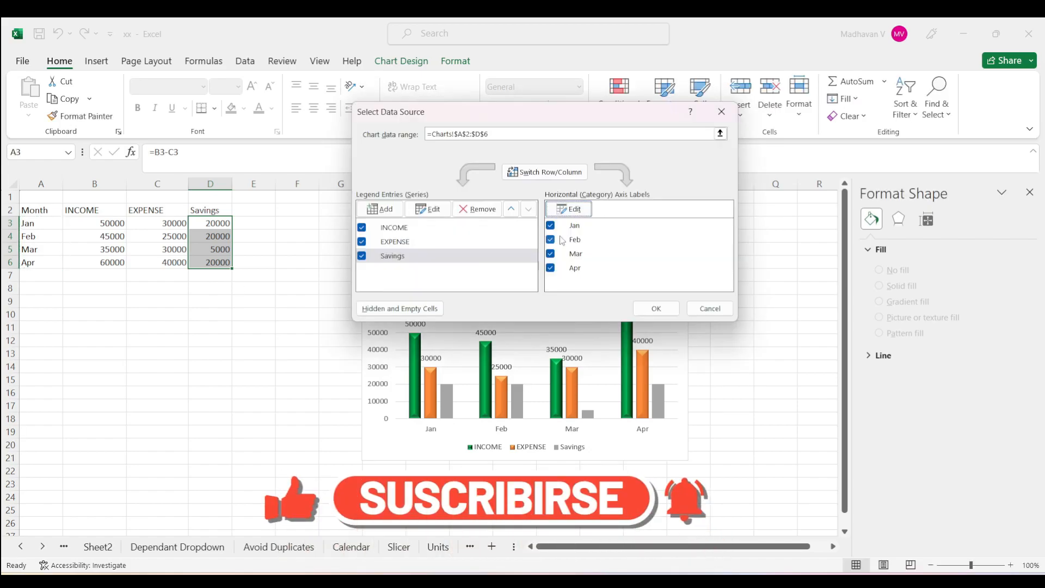
pyautogui.click(656, 308)
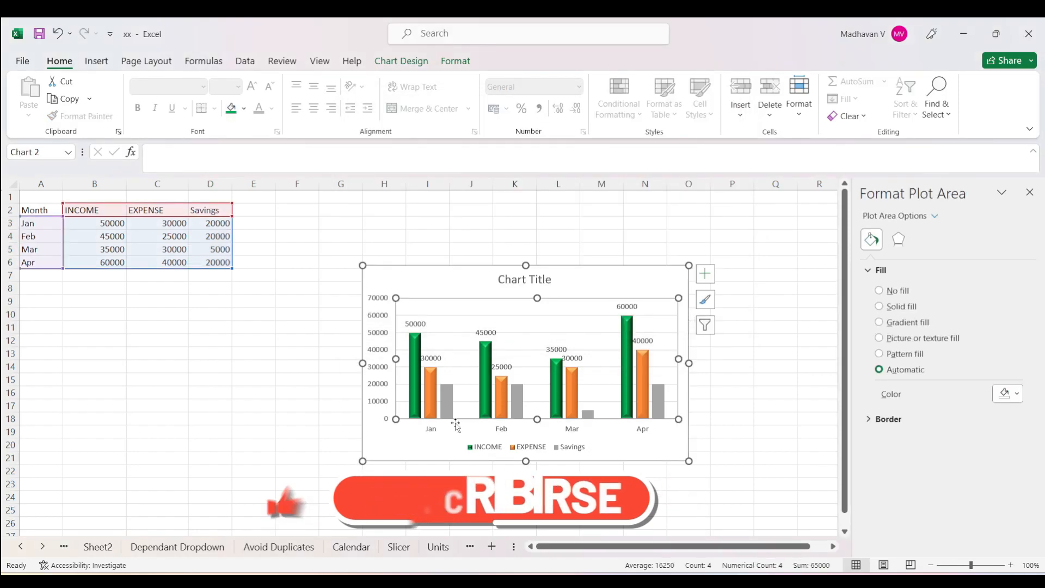
# Fill the Savings columns with the standard purple color and add data labels to them.
pyautogui.moveTo(451, 403)
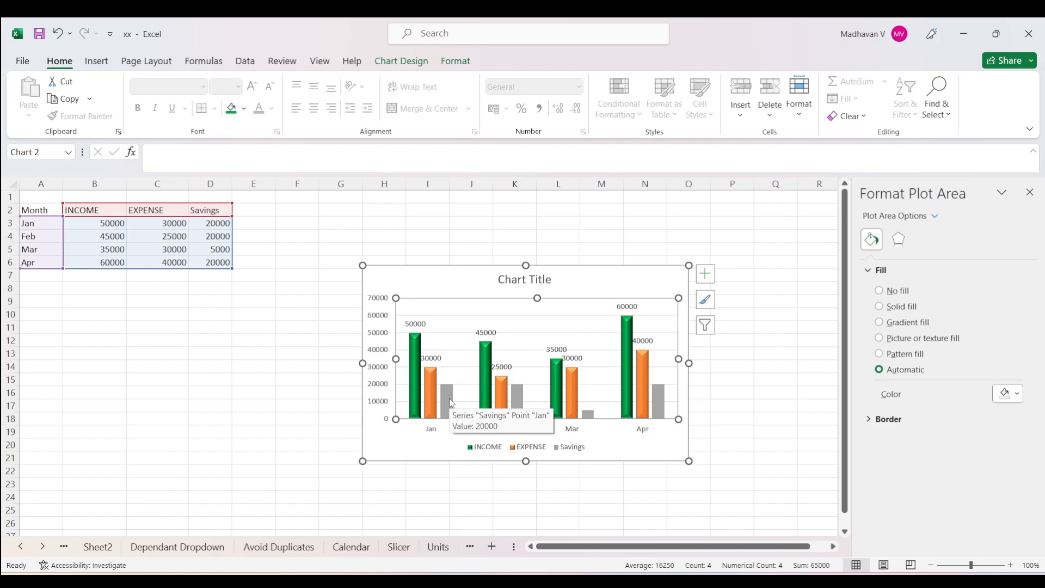
pyautogui.rightClick(450, 403)
pyautogui.click(456, 61)
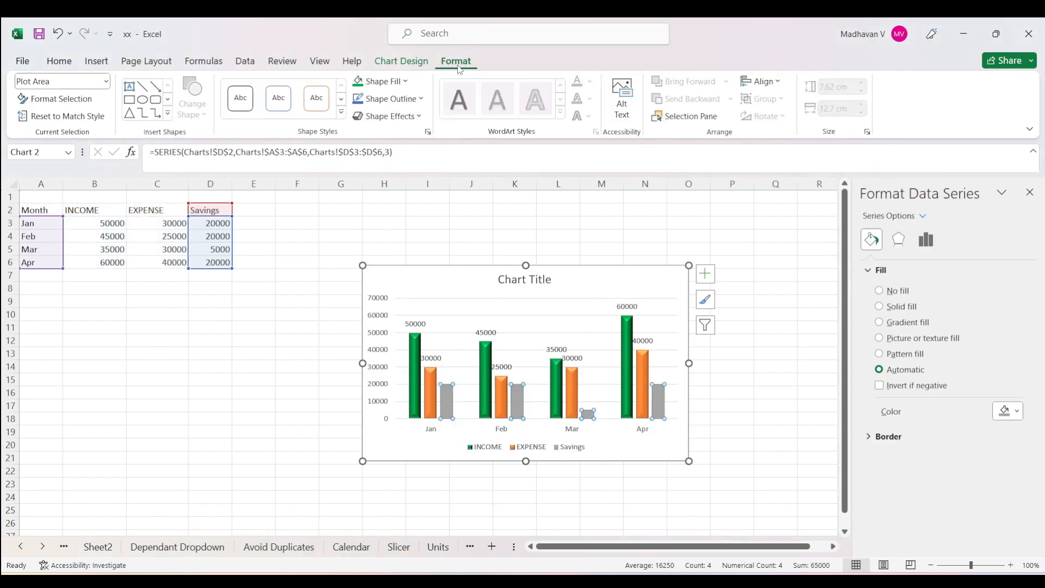
pyautogui.click(407, 81)
pyautogui.click(454, 229)
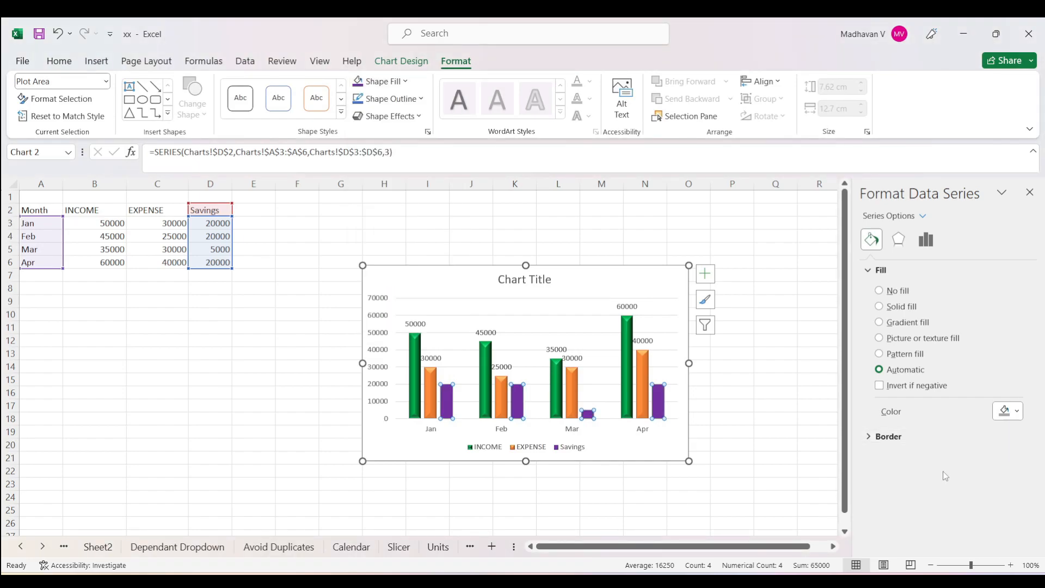
pyautogui.rightClick(664, 412)
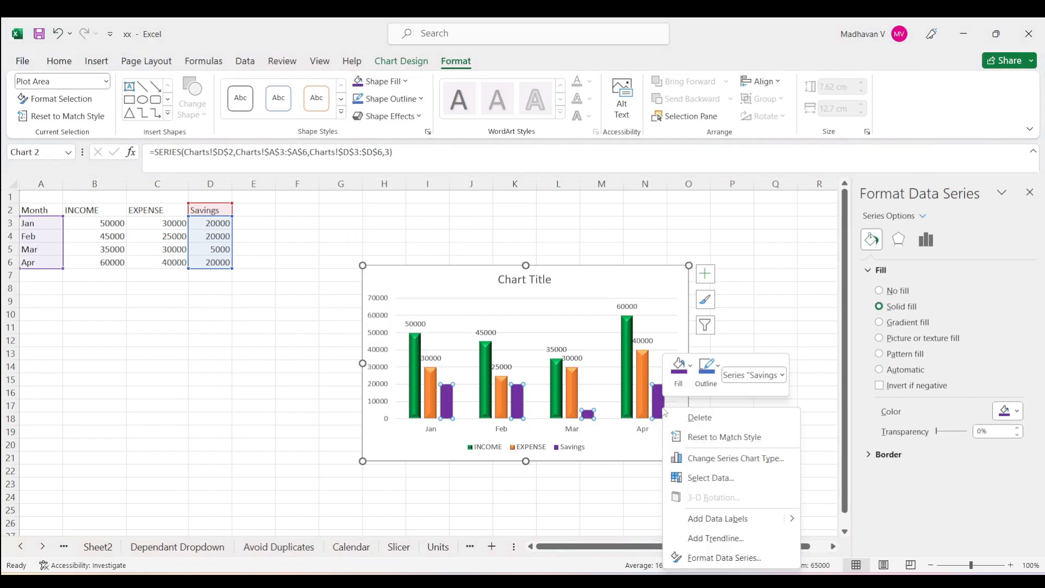
pyautogui.click(719, 519)
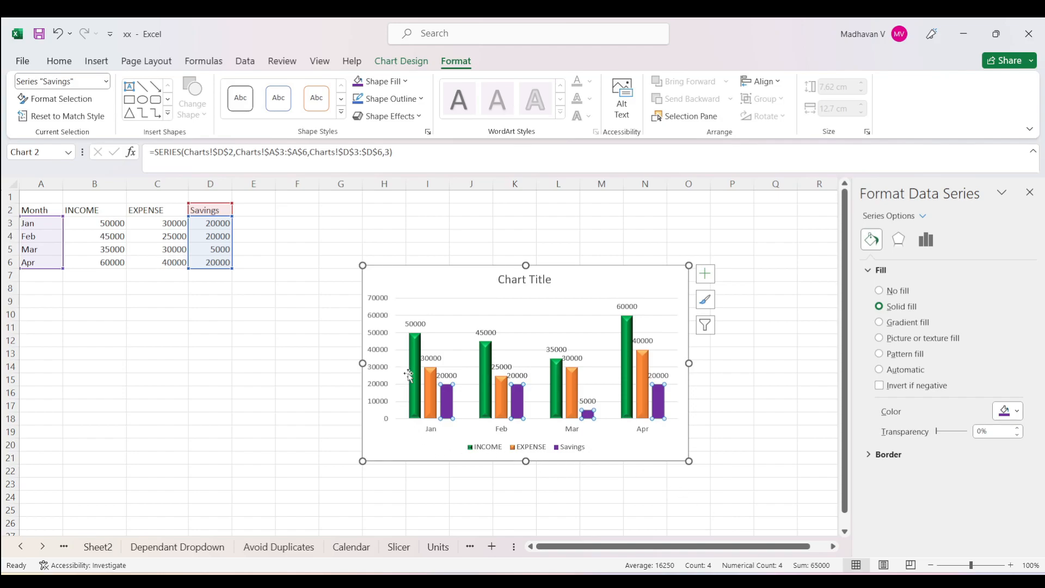
# Try the Line chart type on the whole chart and undo the change.
pyautogui.moveTo(412, 365)
pyautogui.moveTo(450, 396)
pyautogui.rightClick(521, 404)
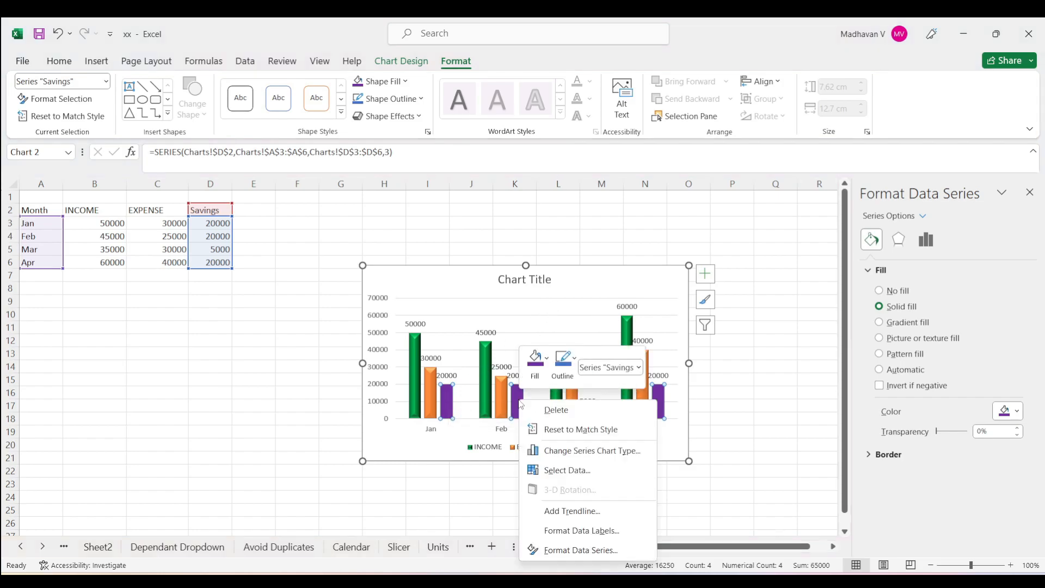
pyautogui.click(580, 452)
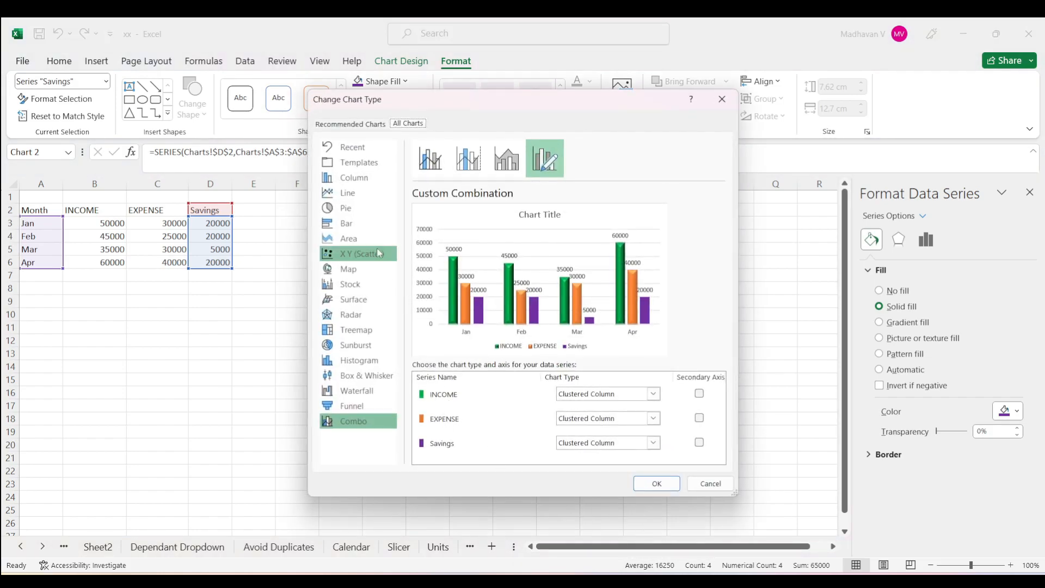
pyautogui.click(343, 194)
pyautogui.click(673, 483)
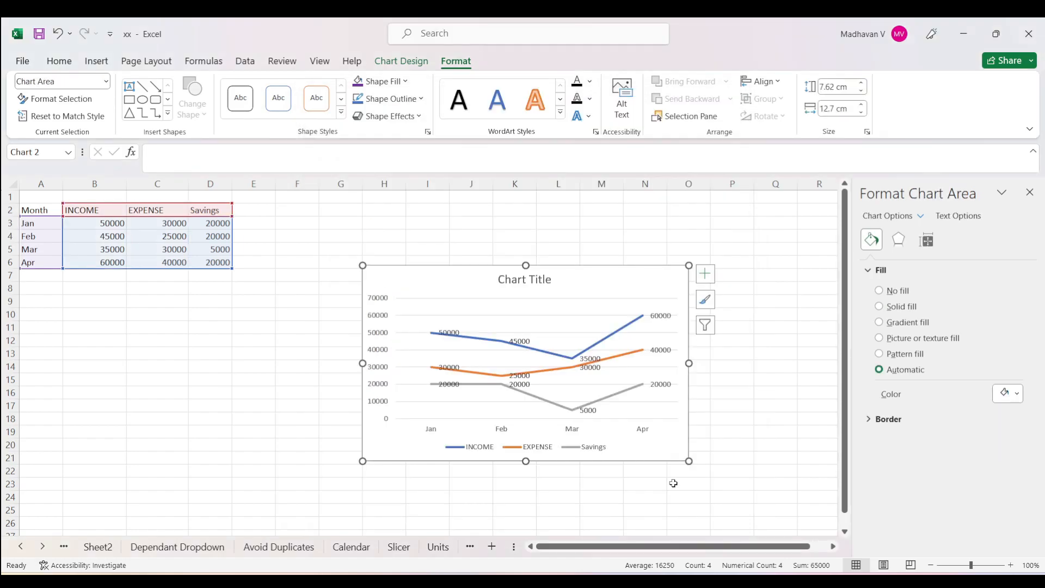
pyautogui.hotkey('ctrl', 'z')
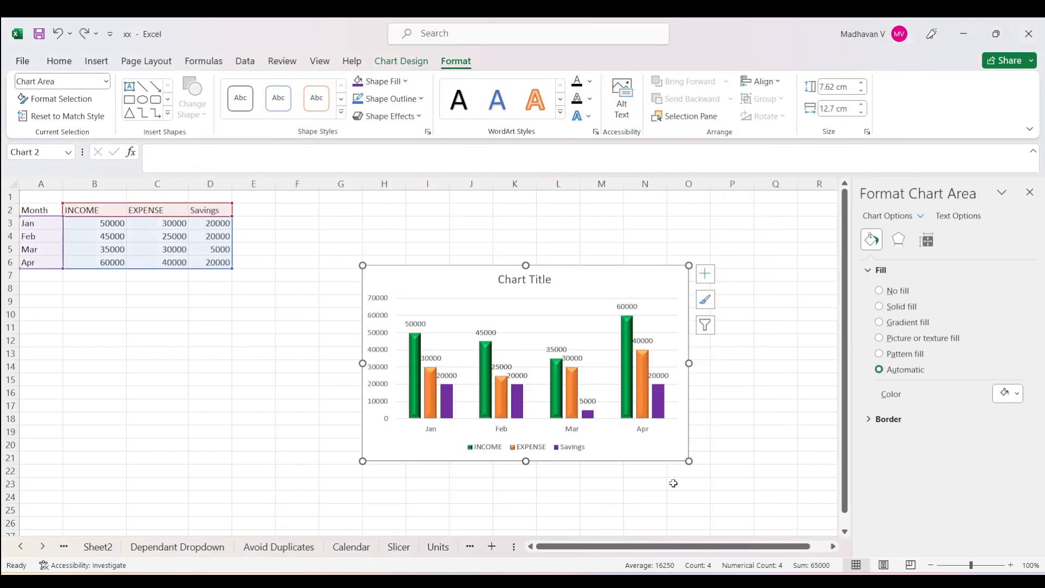
# Change the chart to a custom combination with the Savings series as a Line on the secondary axis.
pyautogui.click(521, 409)
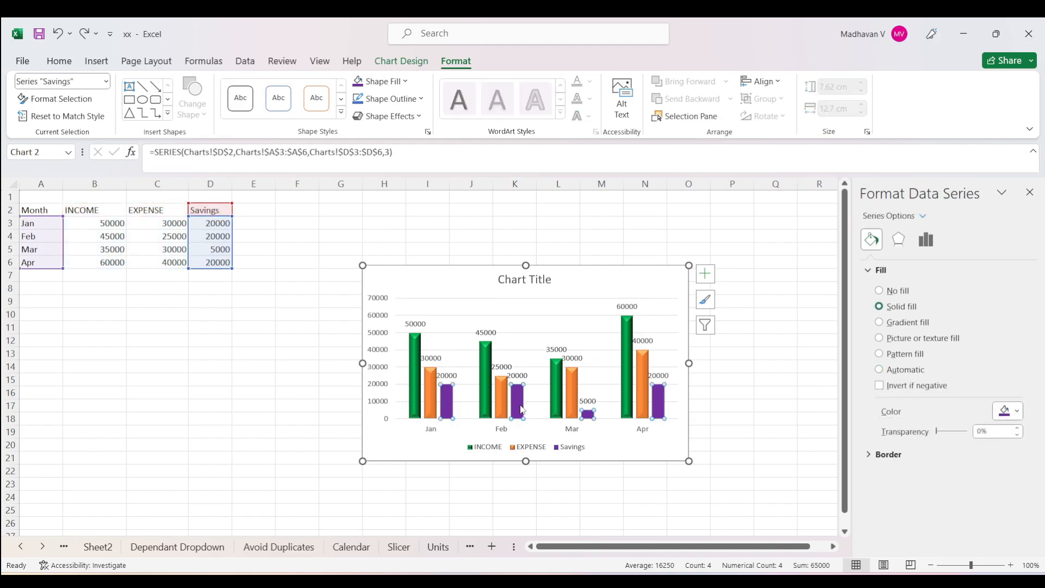
pyautogui.click(581, 460)
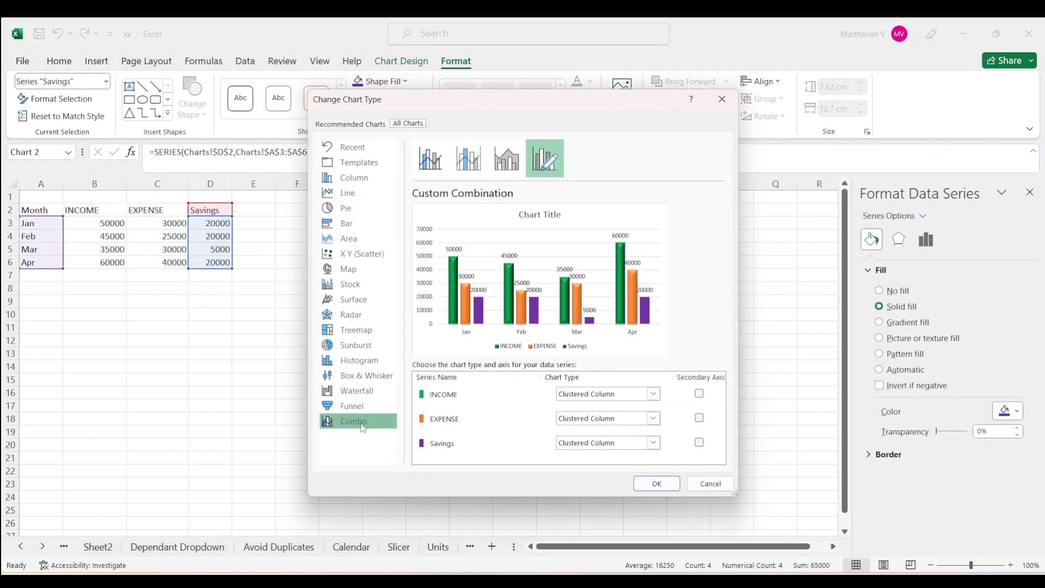
pyautogui.click(654, 443)
pyautogui.click(576, 308)
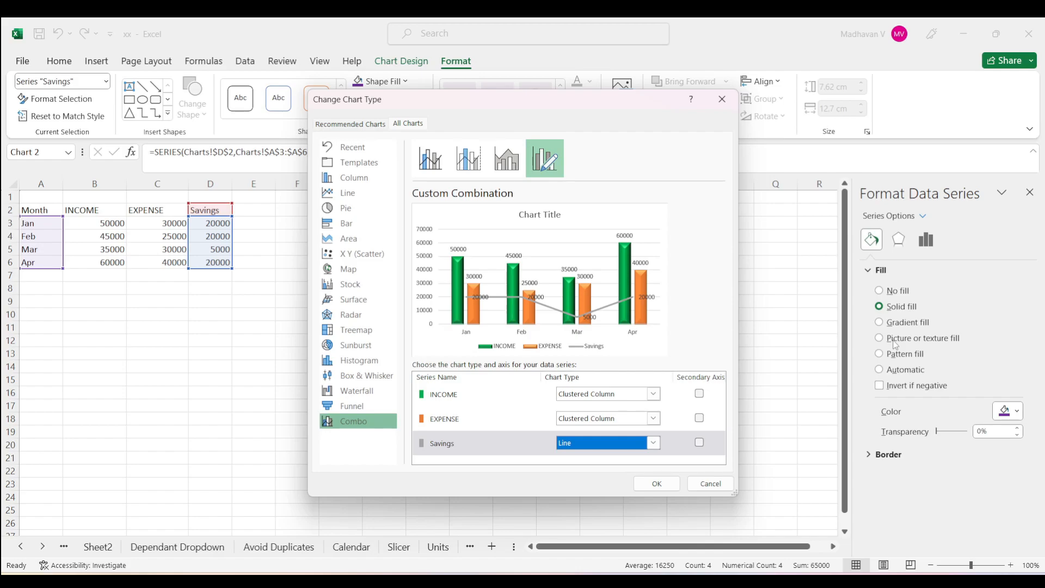
pyautogui.click(700, 443)
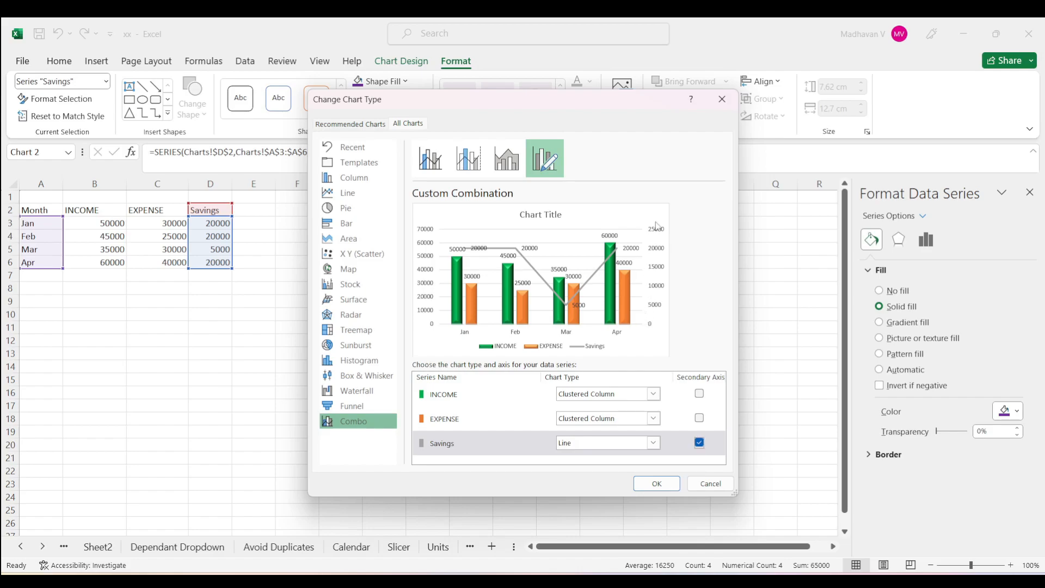
pyautogui.click(657, 485)
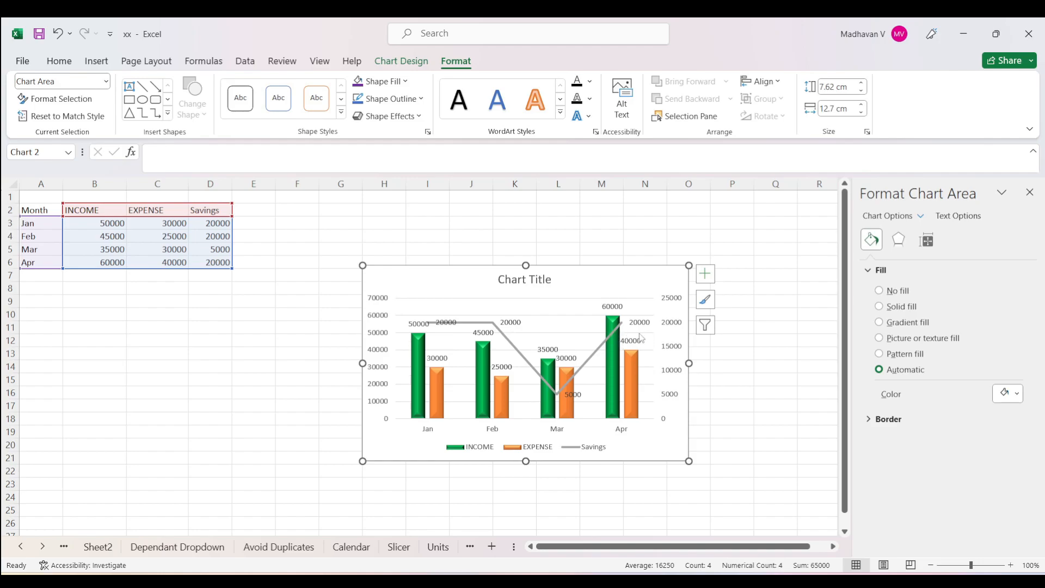
# Set the outline color of the Savings line to black from the theme colors.
pyautogui.click(516, 350)
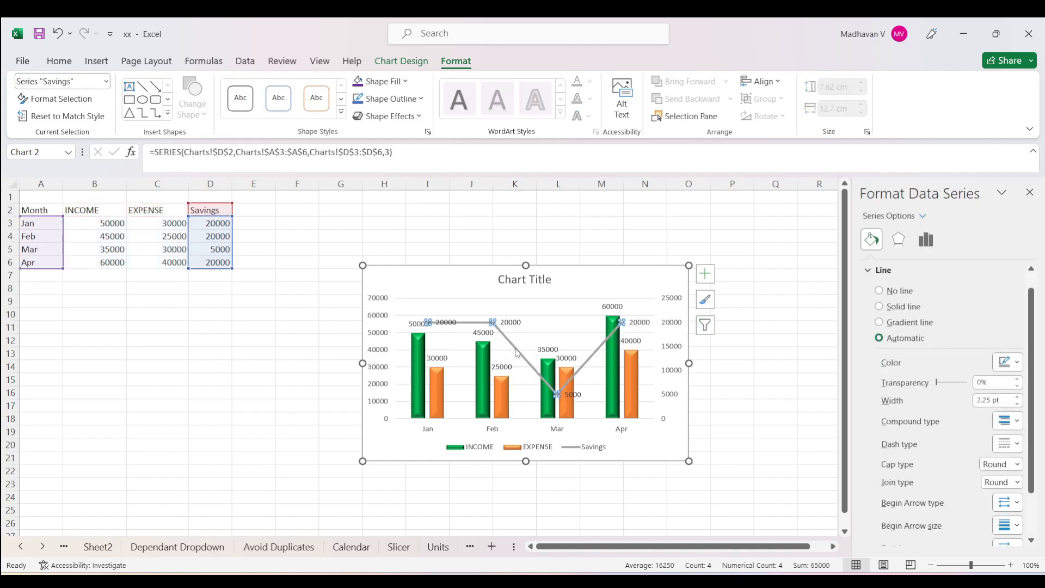
pyautogui.click(408, 83)
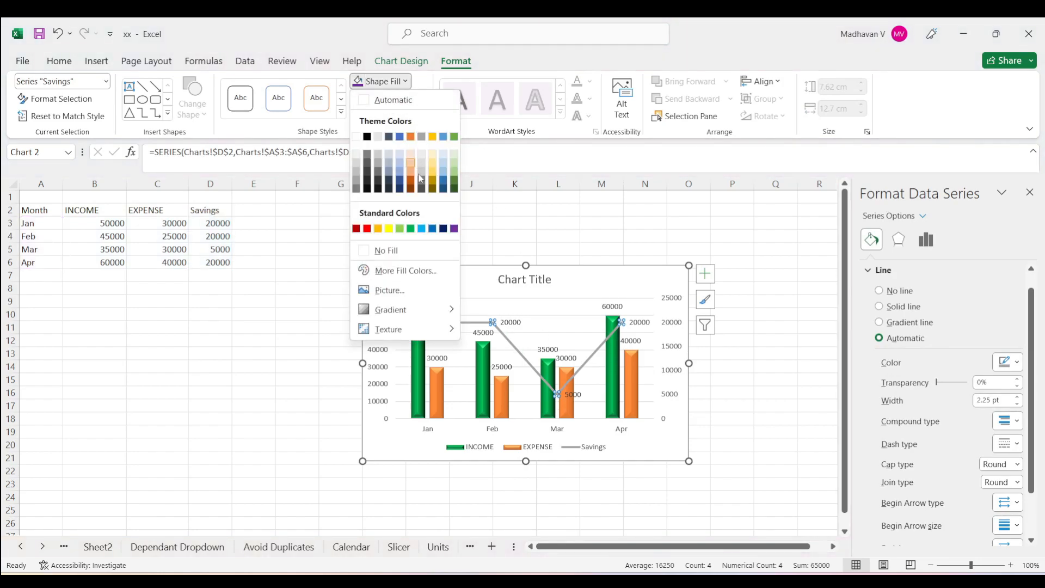
pyautogui.click(472, 325)
pyautogui.click(389, 99)
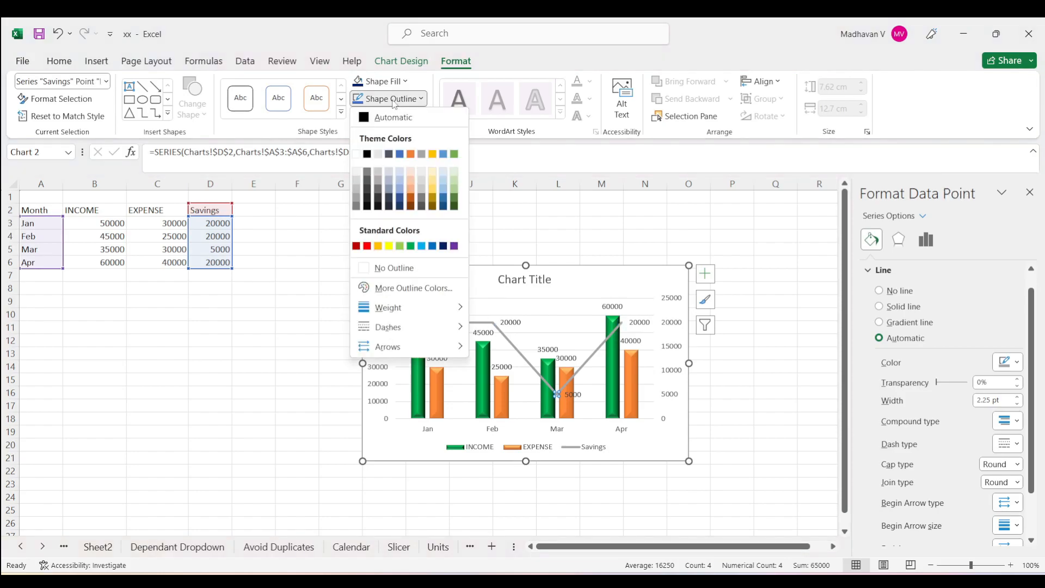
pyautogui.click(367, 155)
pyautogui.click(795, 353)
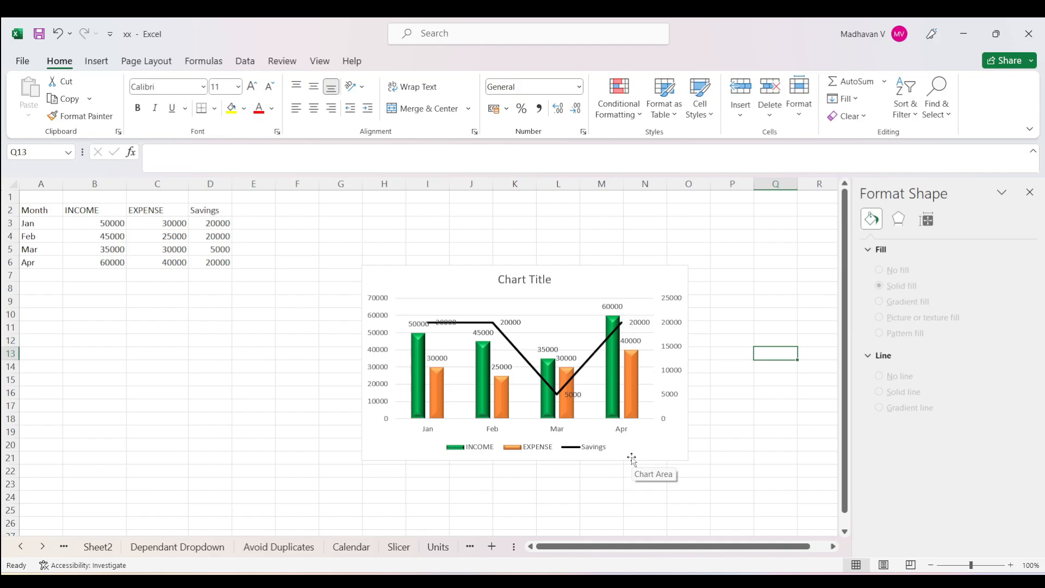
# Replace the chart title text with "Income Chart".
pyautogui.click(531, 279)
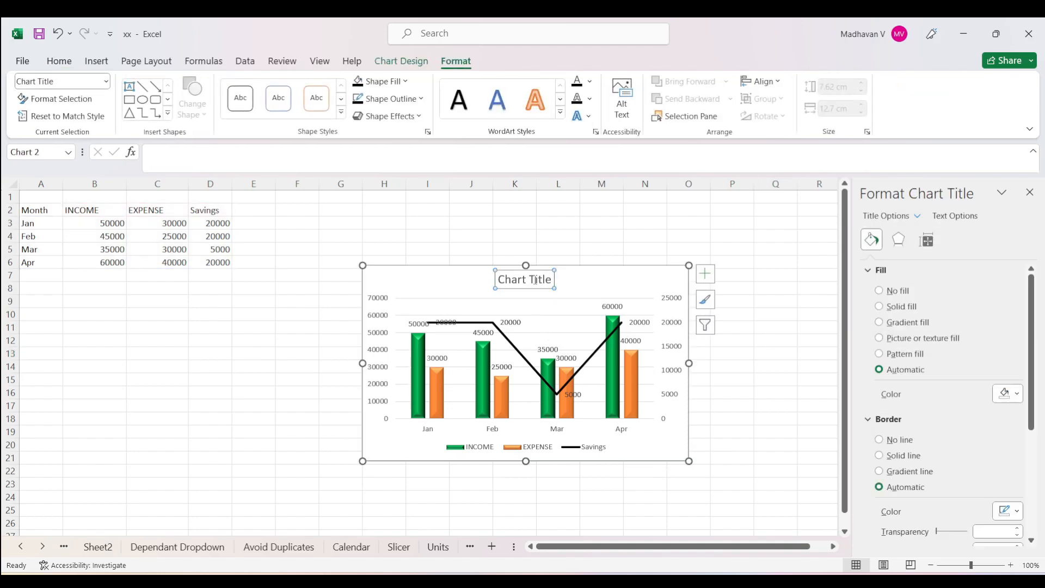
pyautogui.moveTo(553, 281); pyautogui.dragTo(520, 289)
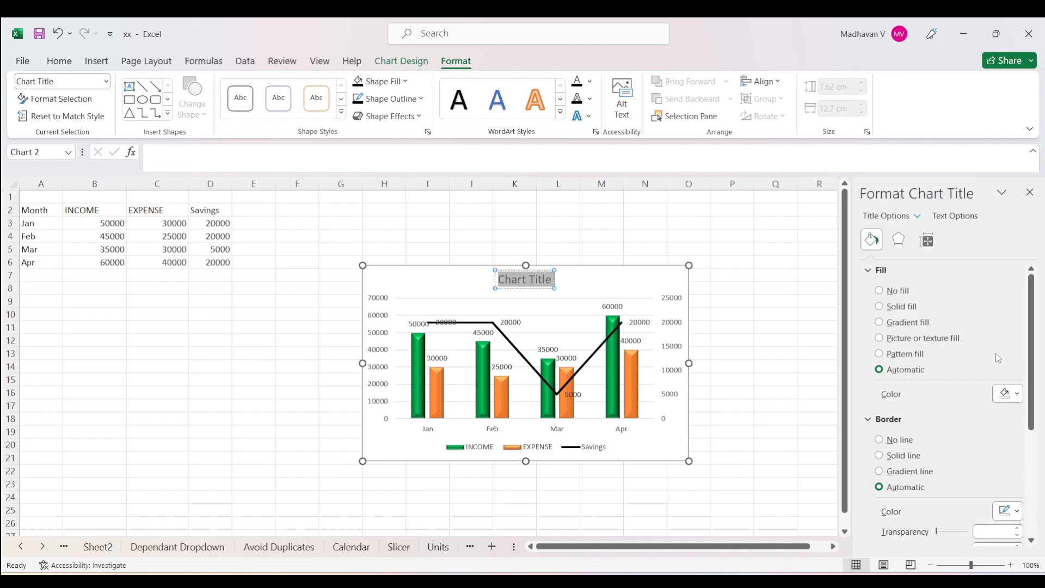
pyautogui.write('Inco')
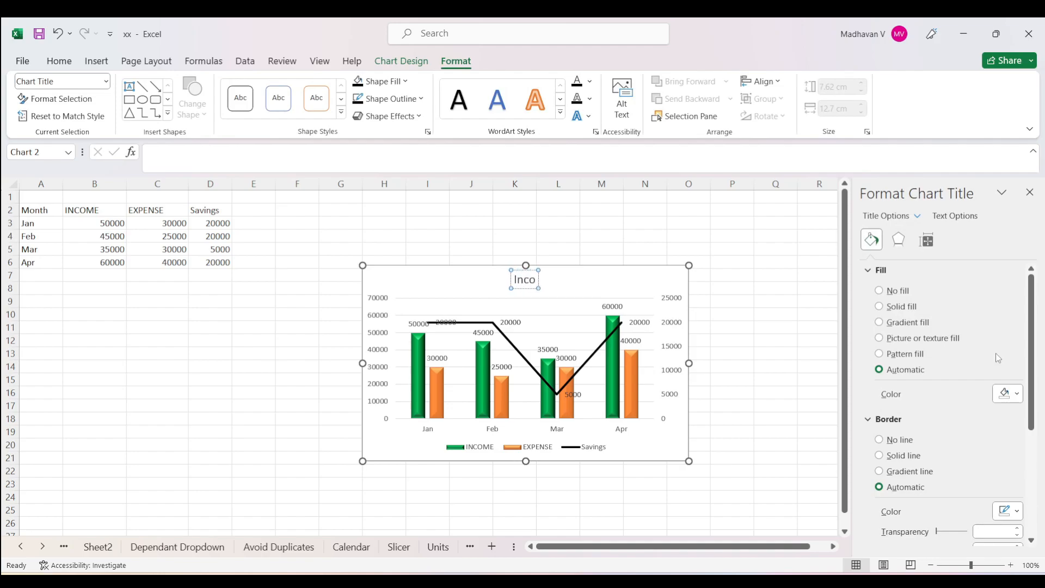
pyautogui.write('me Char')
pyautogui.press('BackSpace')
pyautogui.write('e Chart')
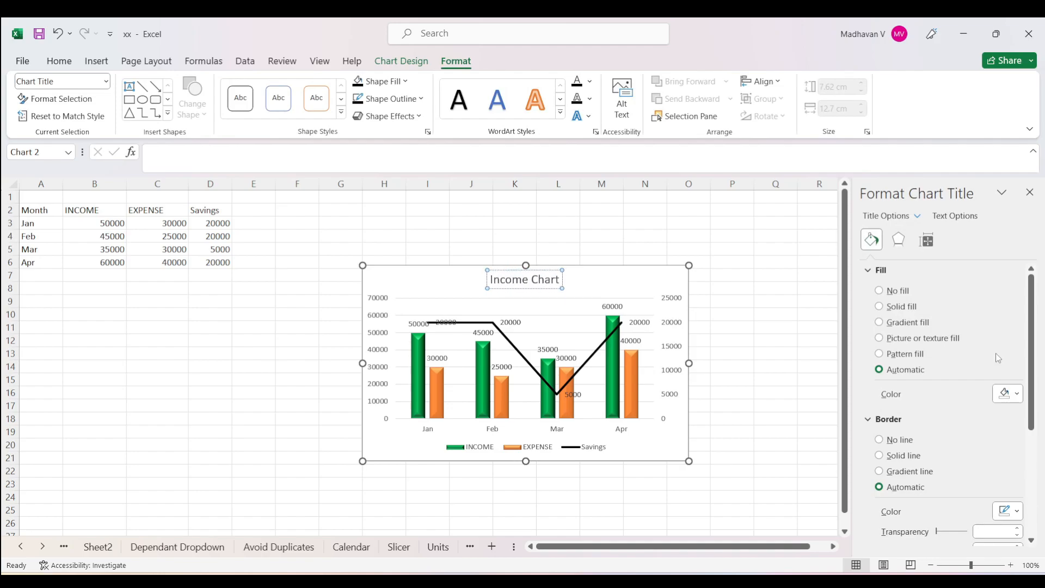
# Try a gradient fill and several patterns on the chart's plot area, ending with a pattern fill of thick upward diagonal stripes.
pyautogui.rightClick(651, 318)
pyautogui.click(708, 499)
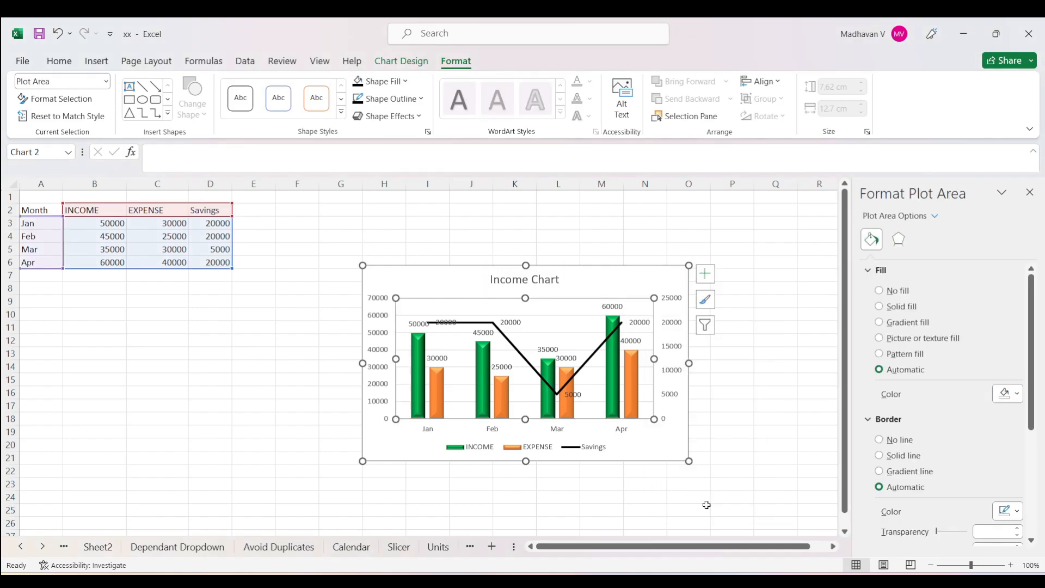
pyautogui.click(909, 456)
pyautogui.click(891, 325)
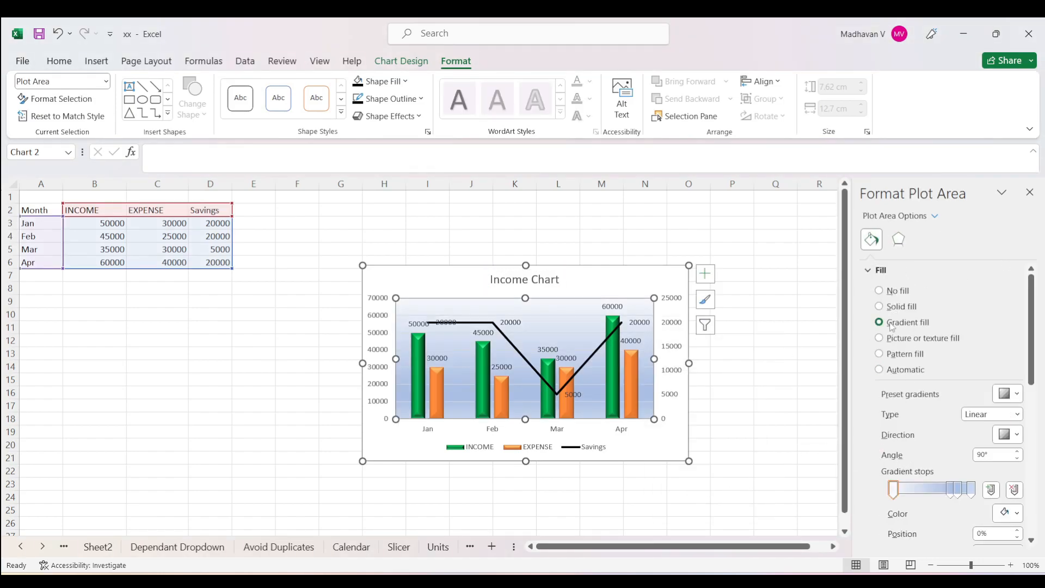
pyautogui.click(897, 357)
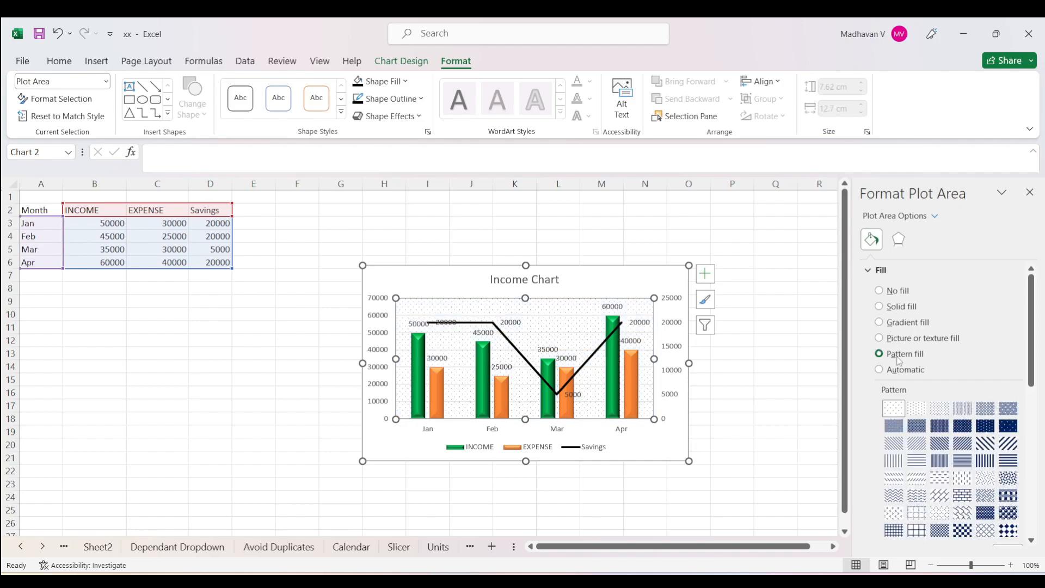
pyautogui.click(945, 444)
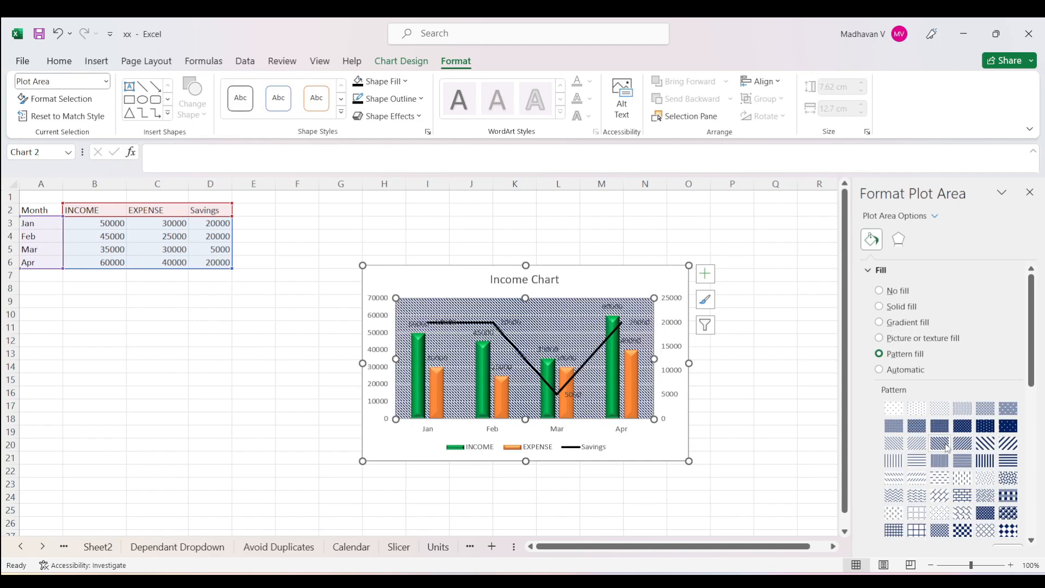
pyautogui.click(1007, 426)
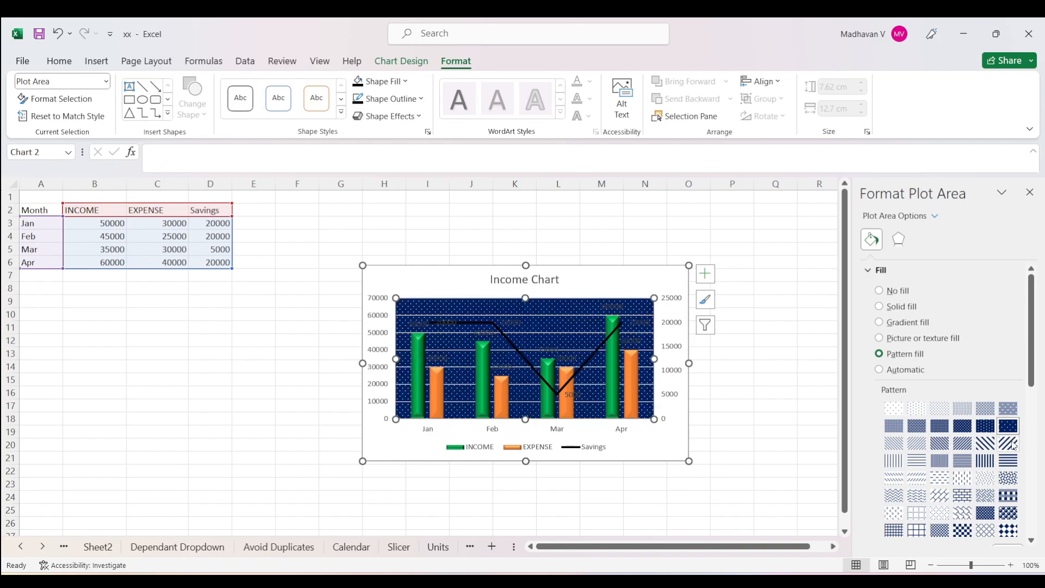
pyautogui.click(1013, 446)
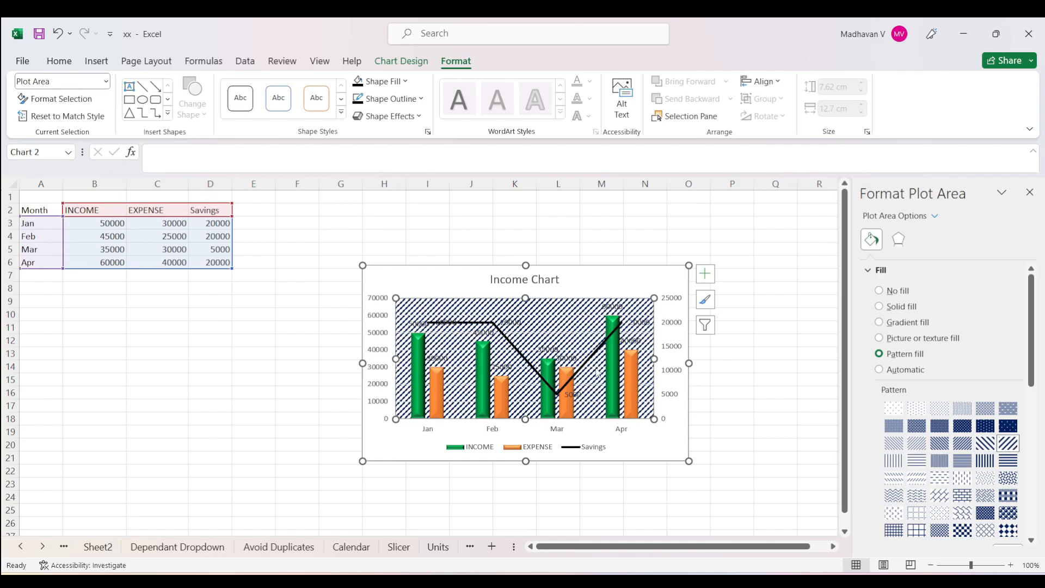
pyautogui.click(719, 354)
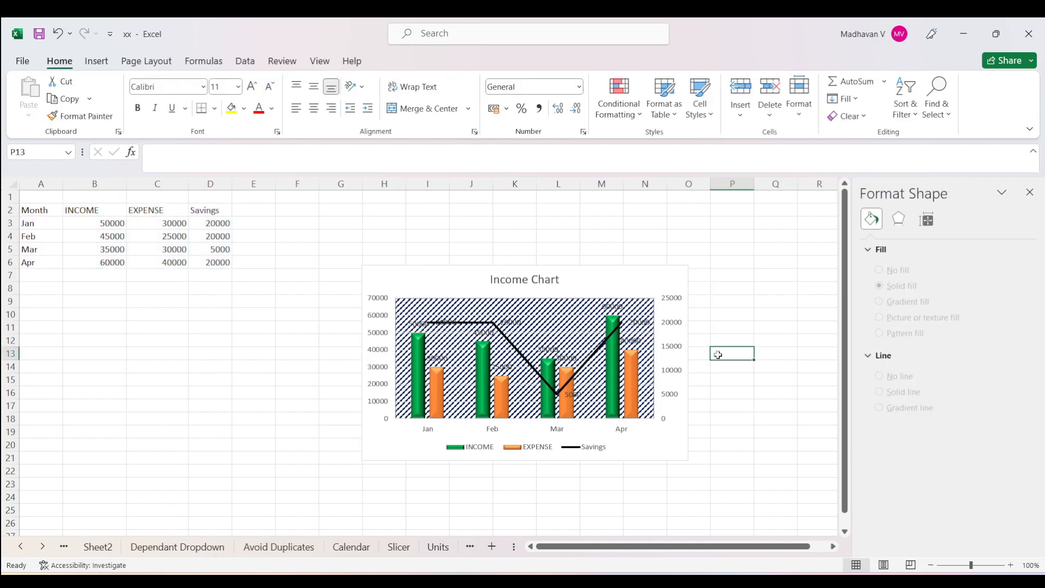